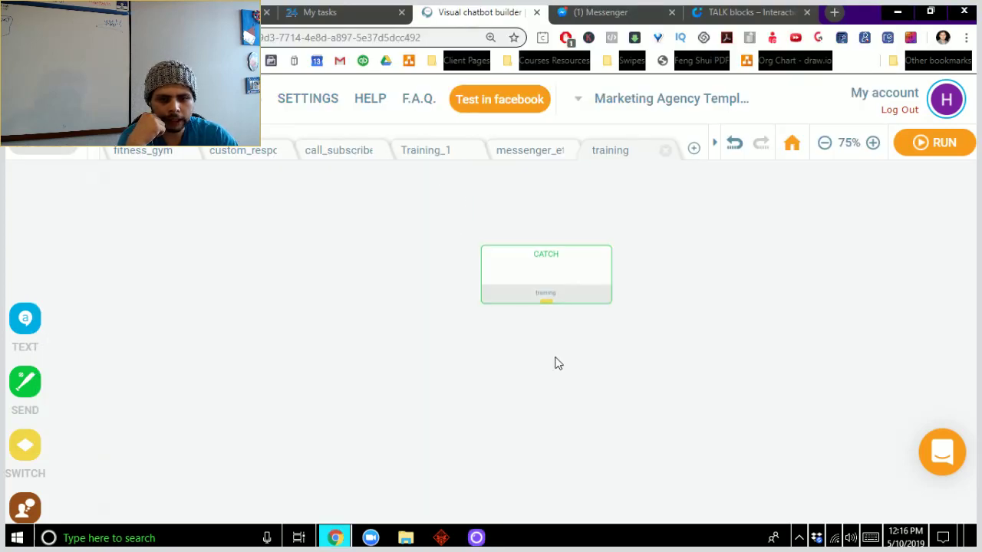
# Step: Add a text block below the CATCH block with the message "This is the message being sent"
pyautogui.scroll(1, 557, 363)
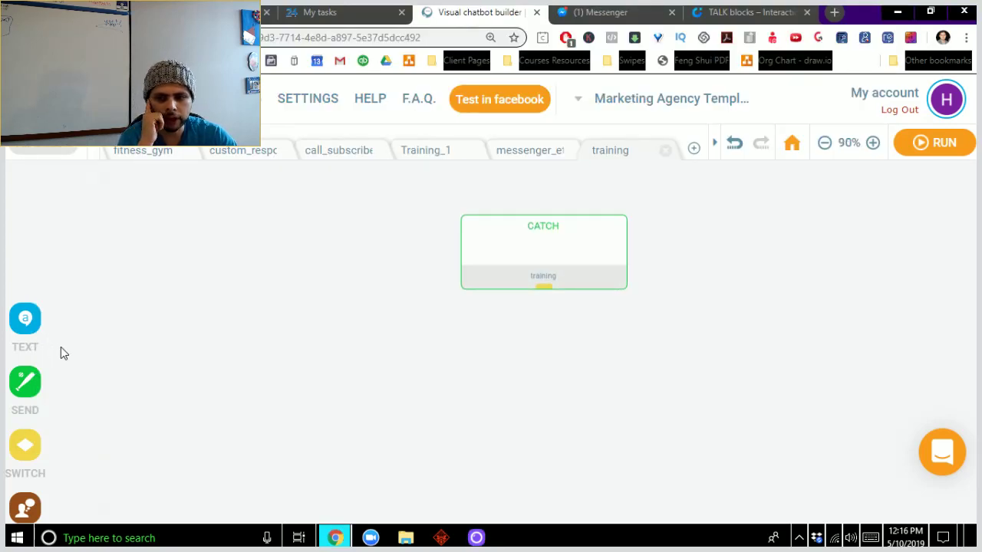
pyautogui.moveTo(28, 352)
pyautogui.scroll(-1, 30, 351)
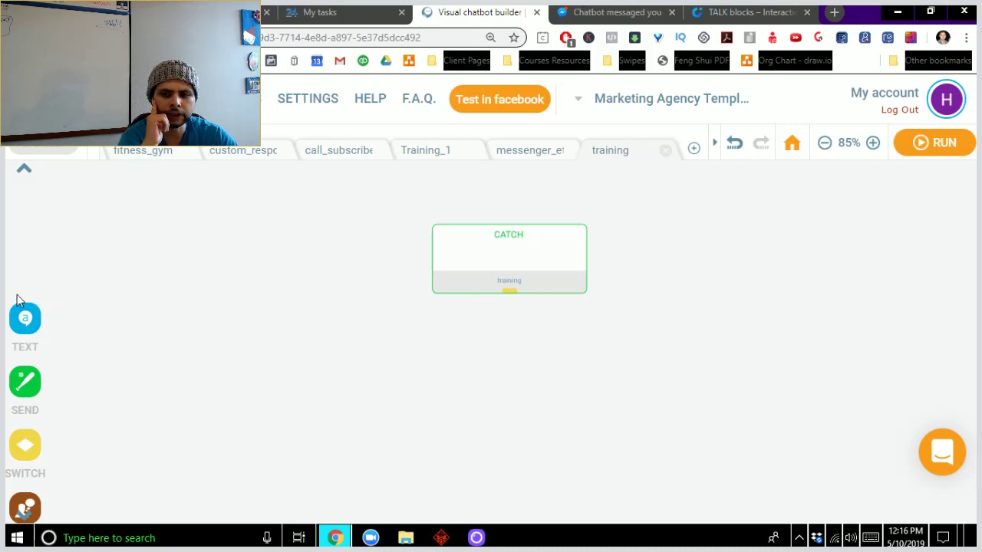
pyautogui.moveTo(21, 321); pyautogui.dragTo(445, 350)
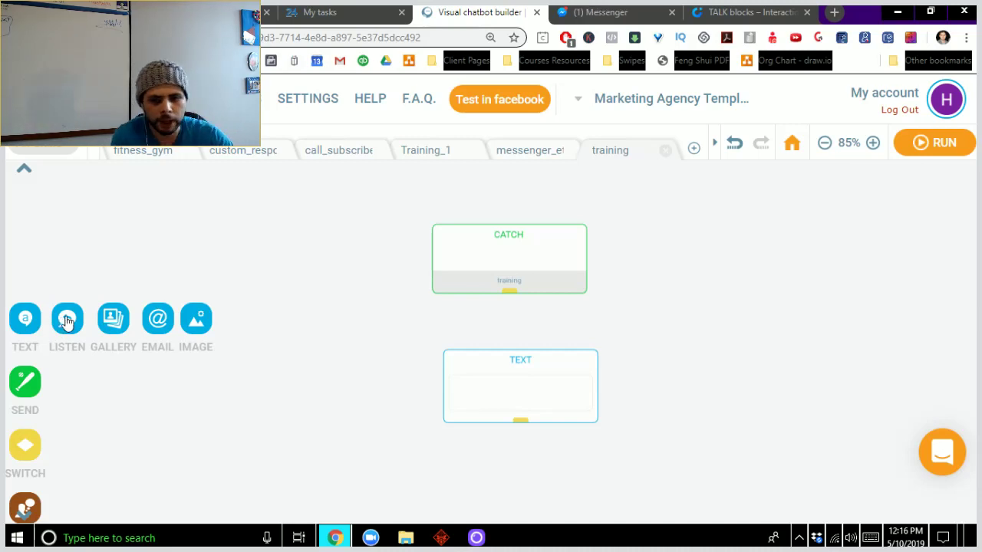
pyautogui.click(521, 404)
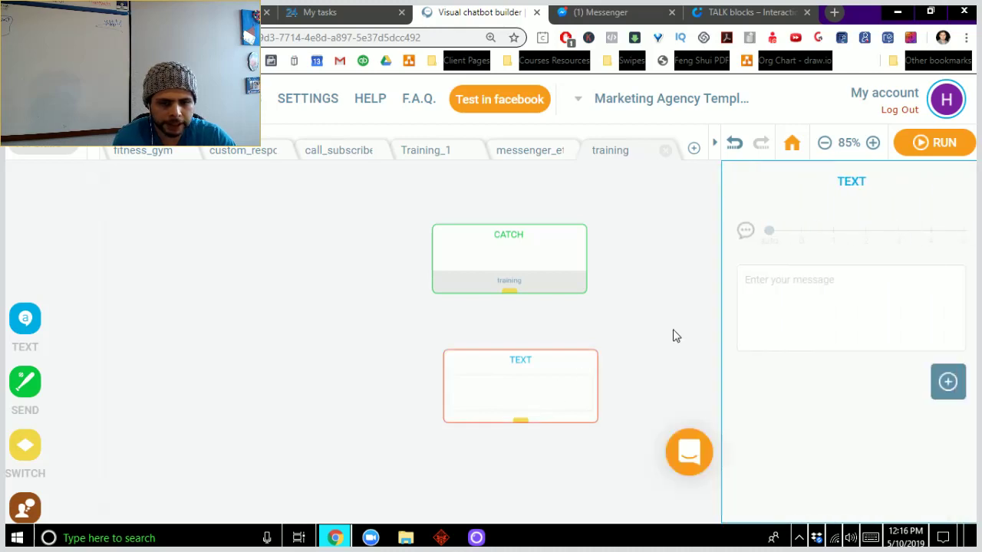
pyautogui.click(812, 285)
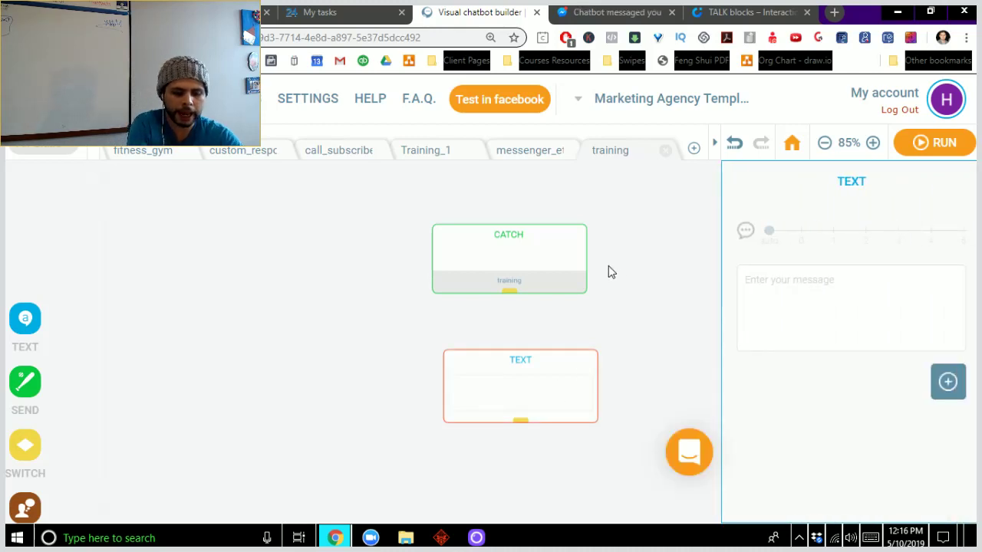
pyautogui.write('This is')
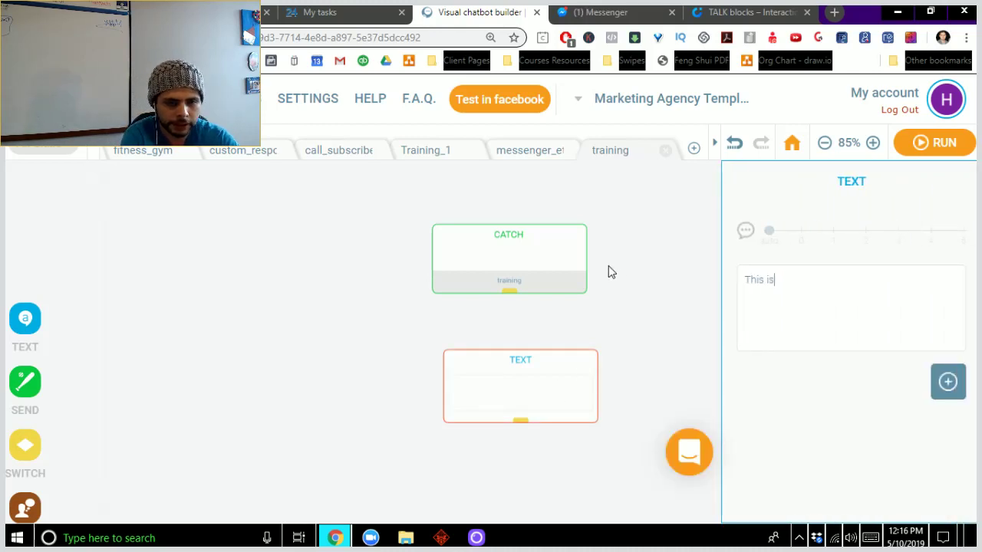
pyautogui.write(' yhe messag')
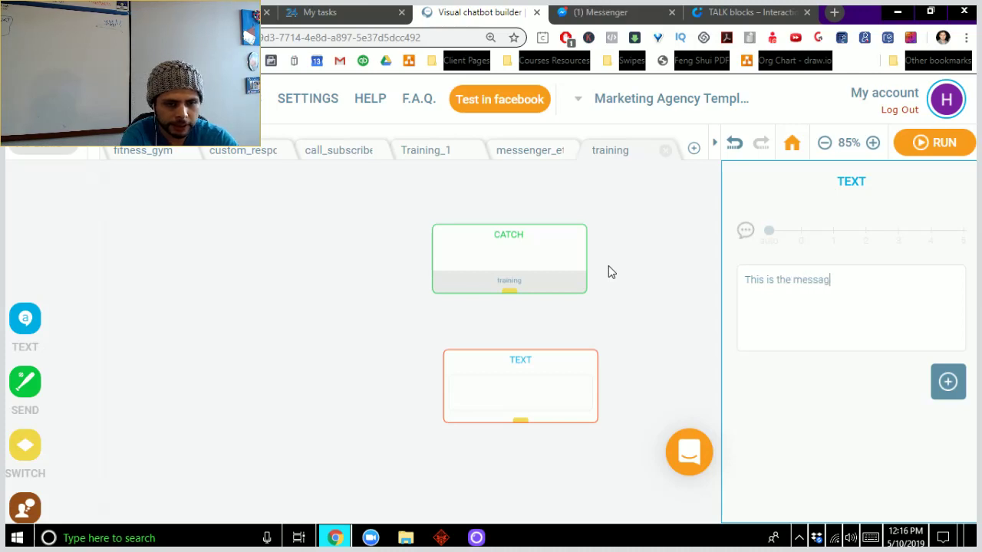
pyautogui.write('e being sent')
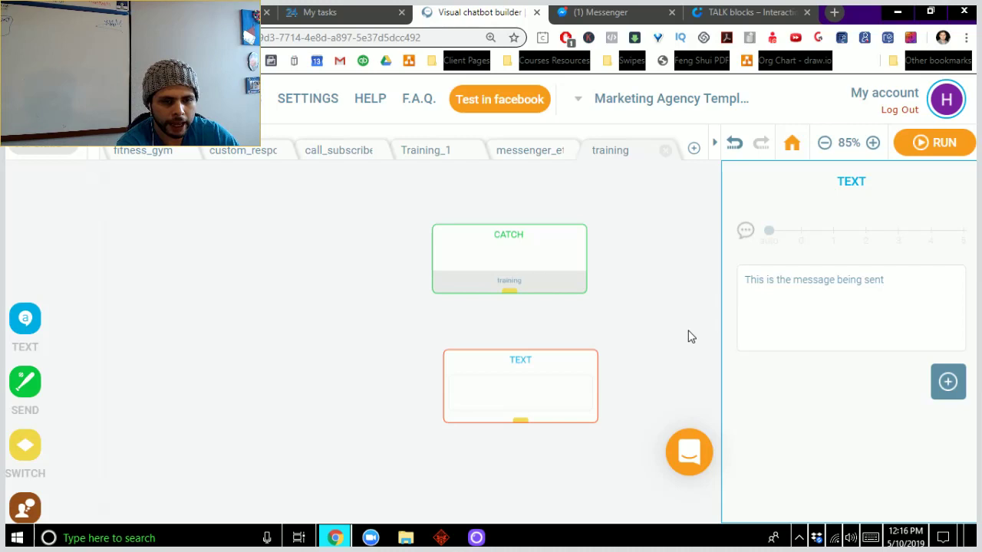
# Step: Add an image block directly below the text block
pyautogui.moveTo(26, 329)
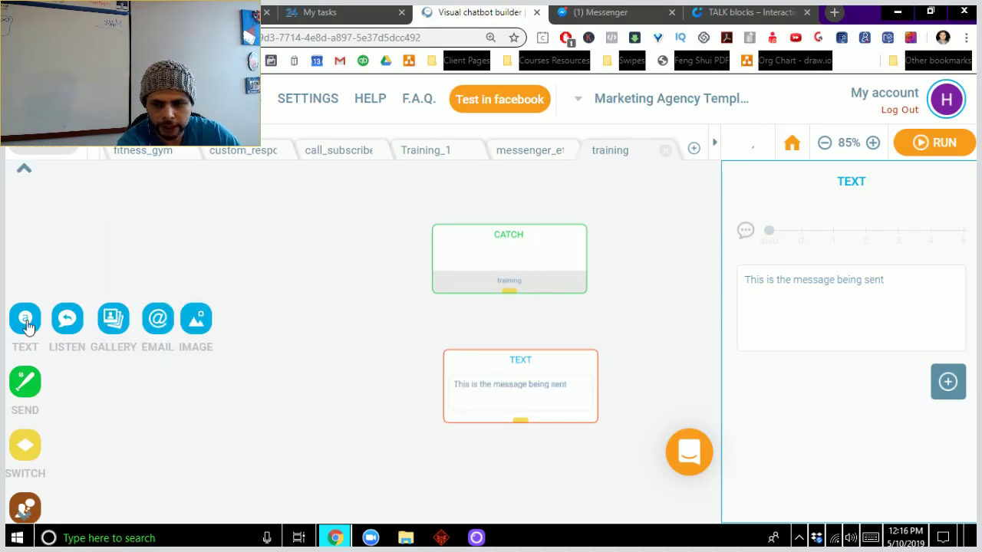
pyautogui.moveTo(191, 326); pyautogui.dragTo(449, 470)
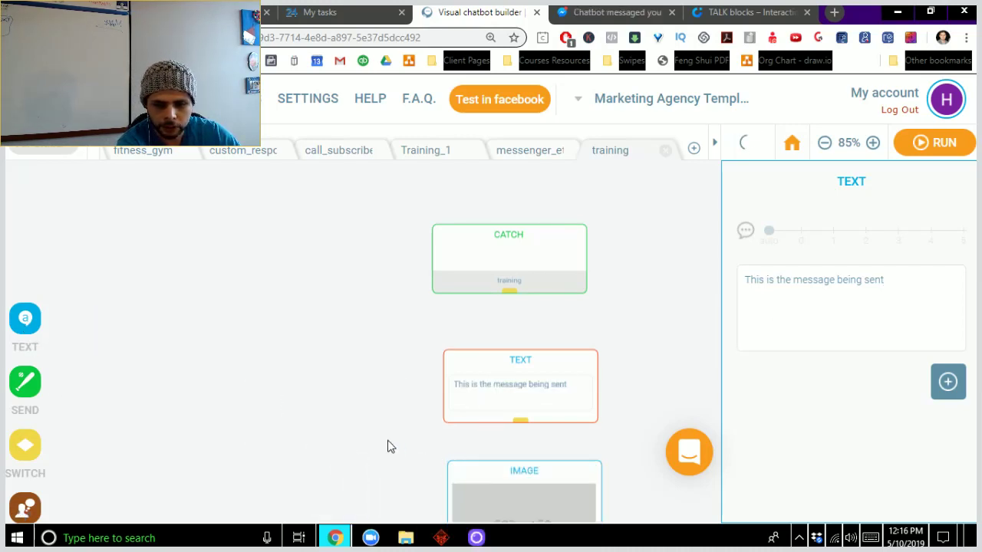
pyautogui.moveTo(388, 445); pyautogui.dragTo(366, 309)
pyautogui.moveTo(30, 319)
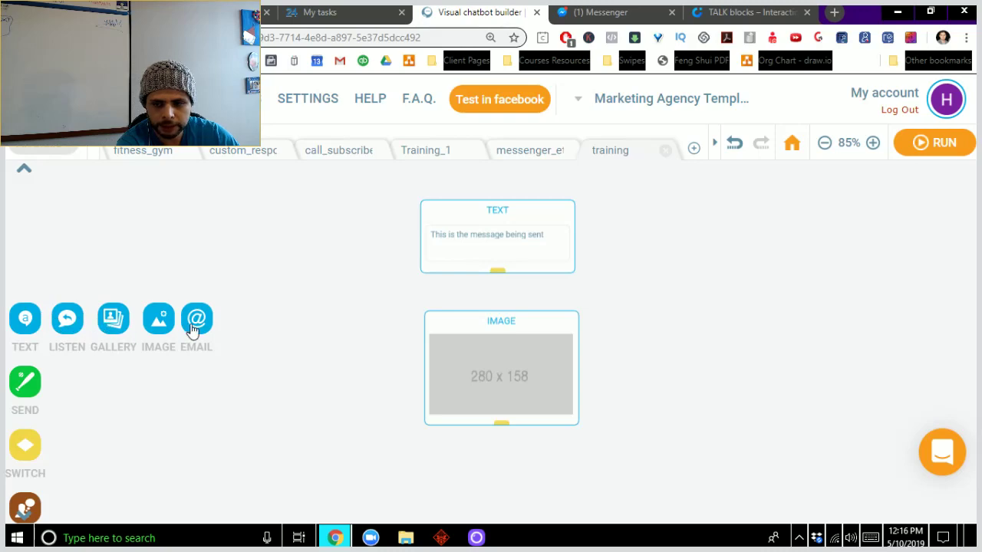
# Step: Upload the content-is-king picture to the image block and accept the default crop
pyautogui.click(478, 368)
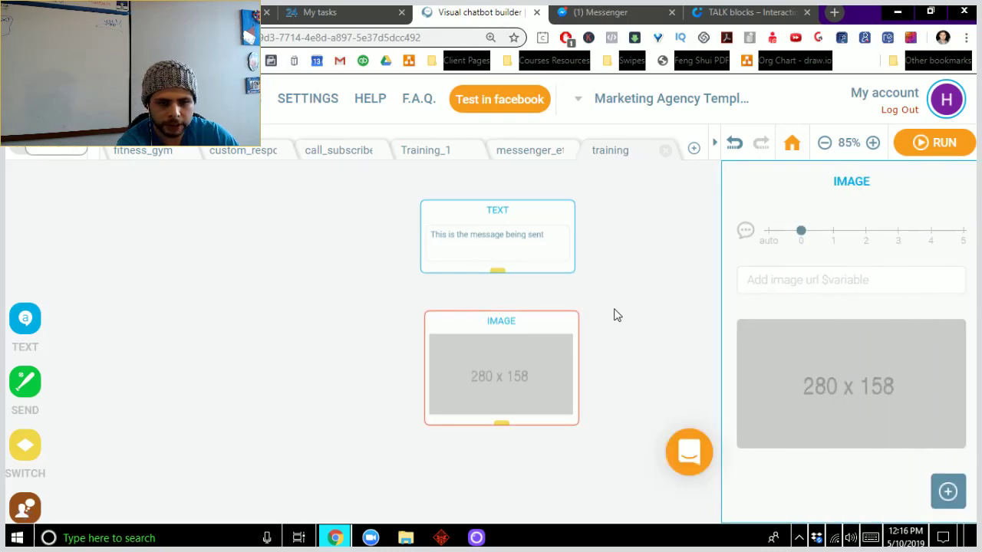
pyautogui.moveTo(748, 394)
pyautogui.click(802, 390)
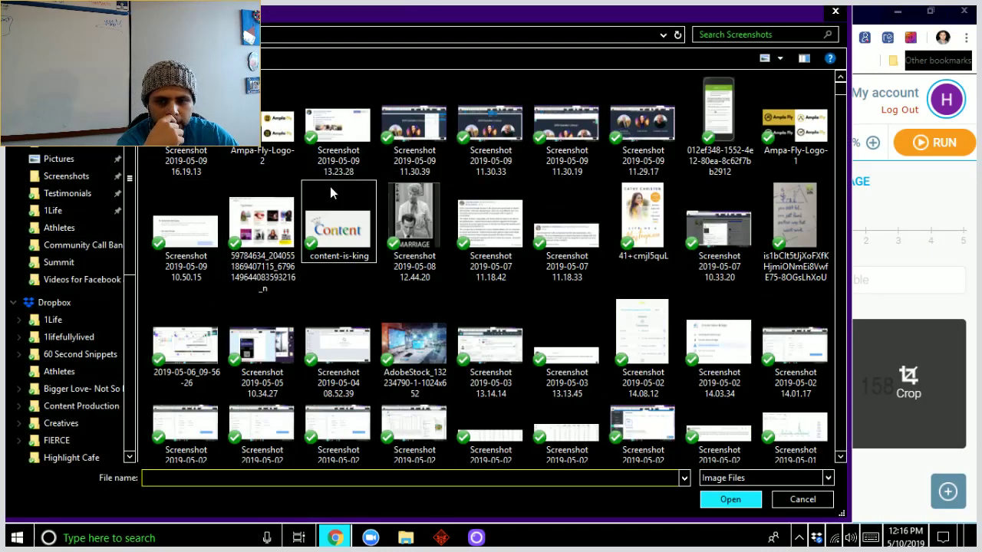
pyautogui.doubleClick(326, 230)
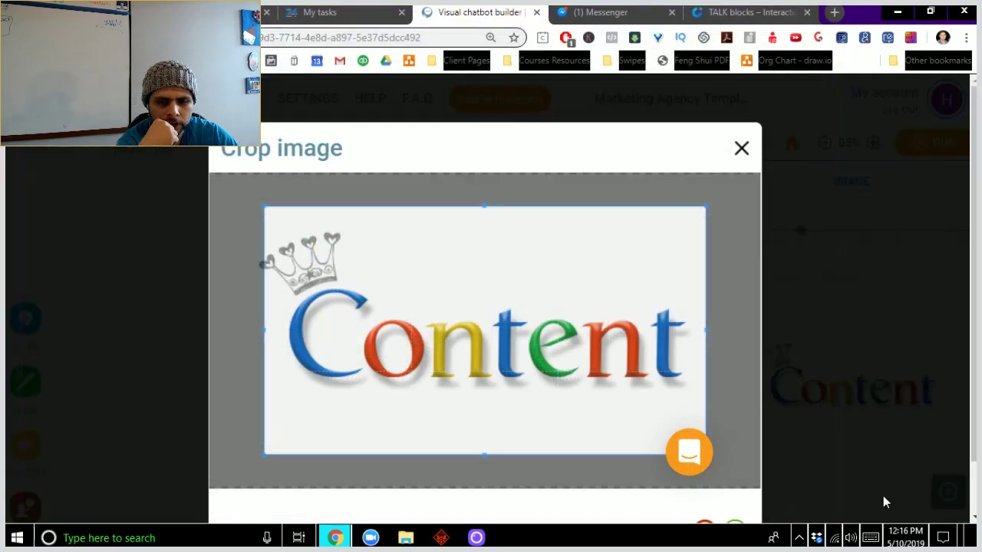
pyautogui.scroll(-1, 886, 503)
pyautogui.click(730, 469)
# Step: Add a gallery block directly below the image block with the Content picture
pyautogui.moveTo(38, 333)
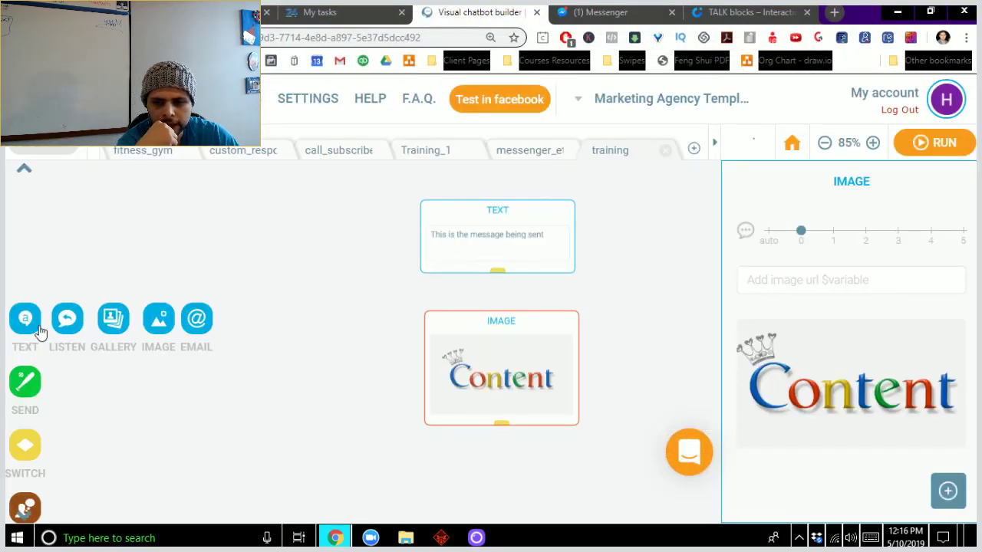
pyautogui.moveTo(113, 320); pyautogui.dragTo(429, 468)
pyautogui.moveTo(351, 463); pyautogui.dragTo(353, 310)
pyautogui.click(553, 393)
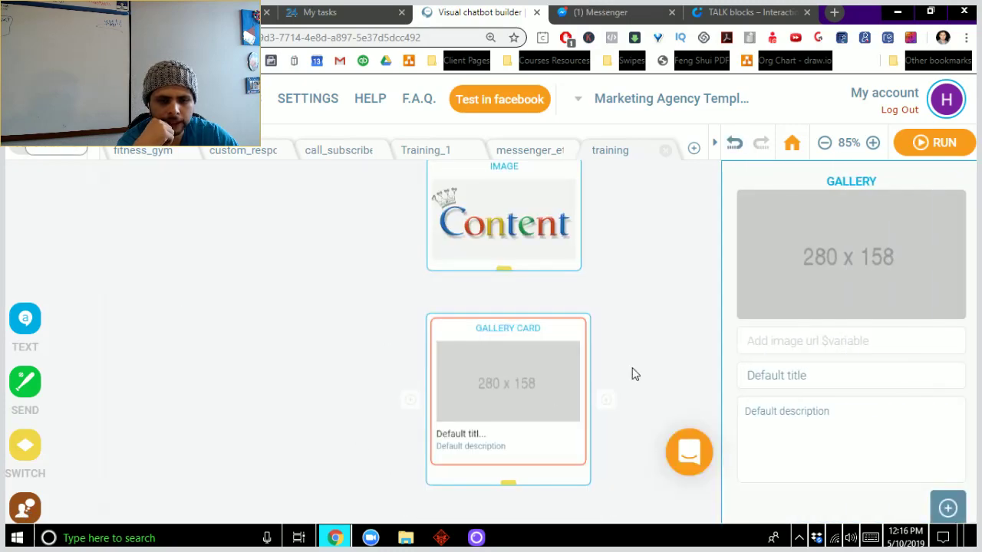
pyautogui.click(818, 266)
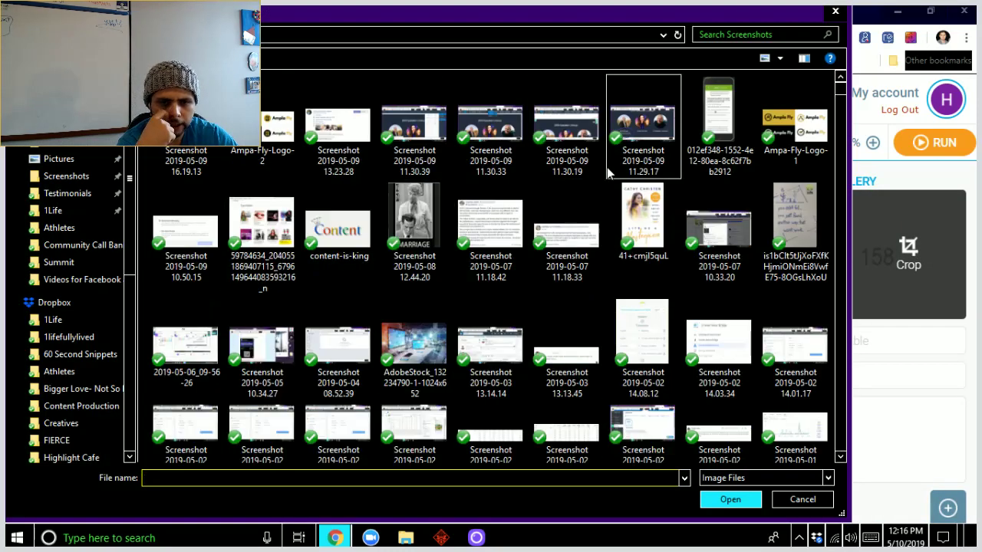
pyautogui.doubleClick(413, 337)
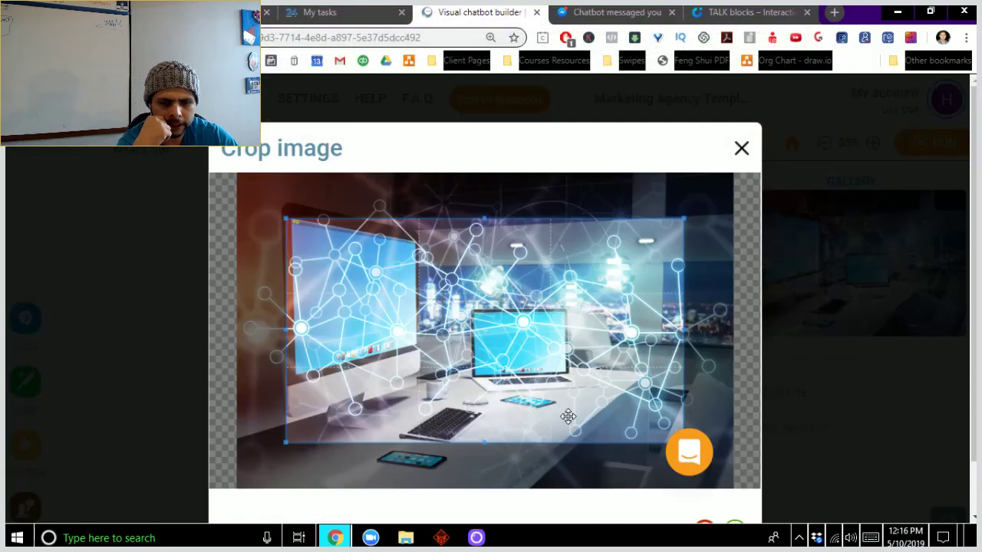
pyautogui.scroll(-3, 802, 423)
pyautogui.click(733, 478)
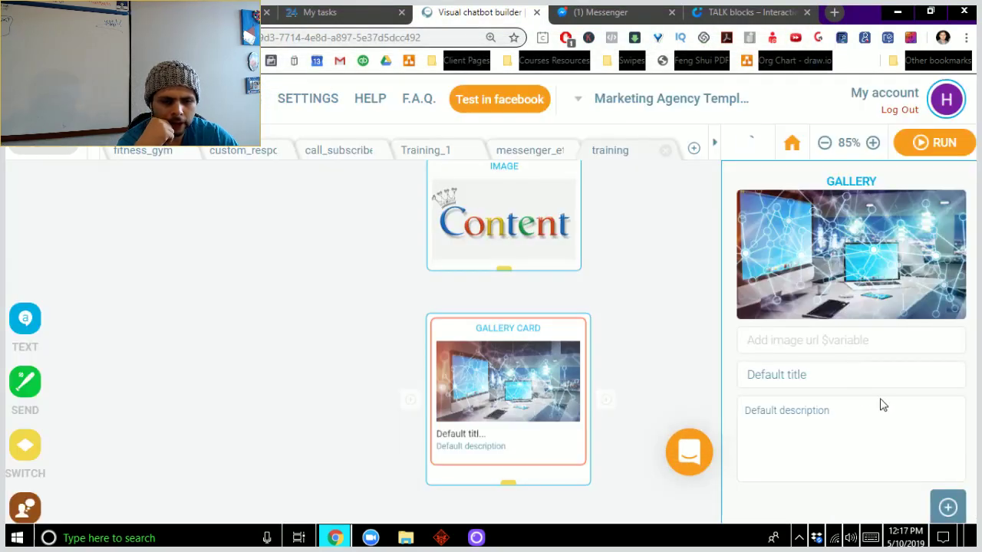
# Step: Add a link button to the gallery card and label it "Click Here", keeping the default web address
pyautogui.scroll(-1, 939, 455)
pyautogui.moveTo(948, 501)
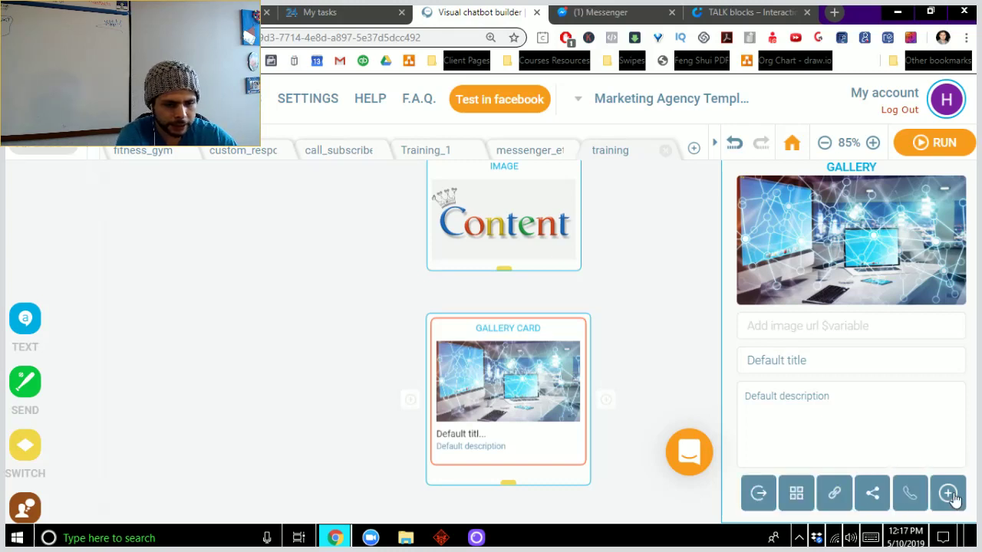
pyautogui.click(839, 492)
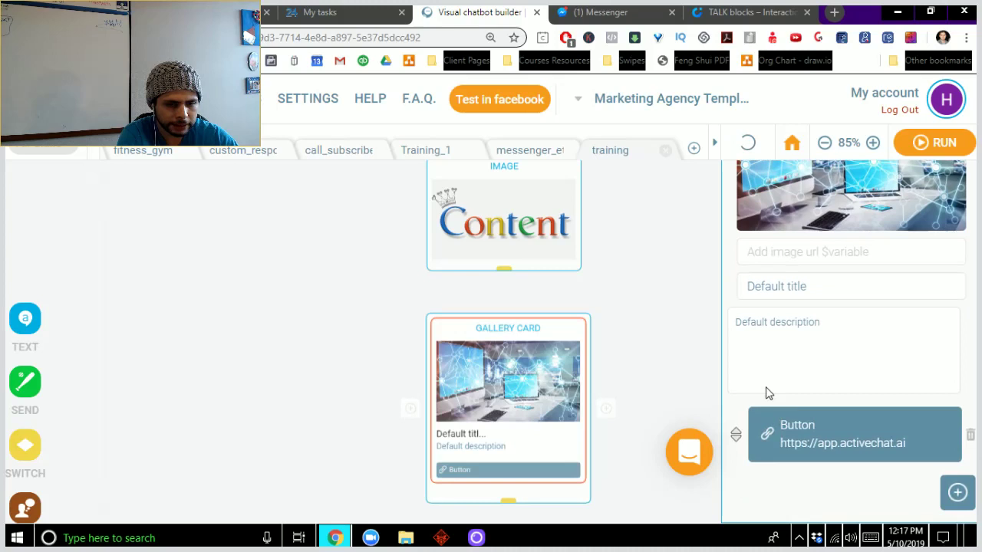
pyautogui.doubleClick(814, 425)
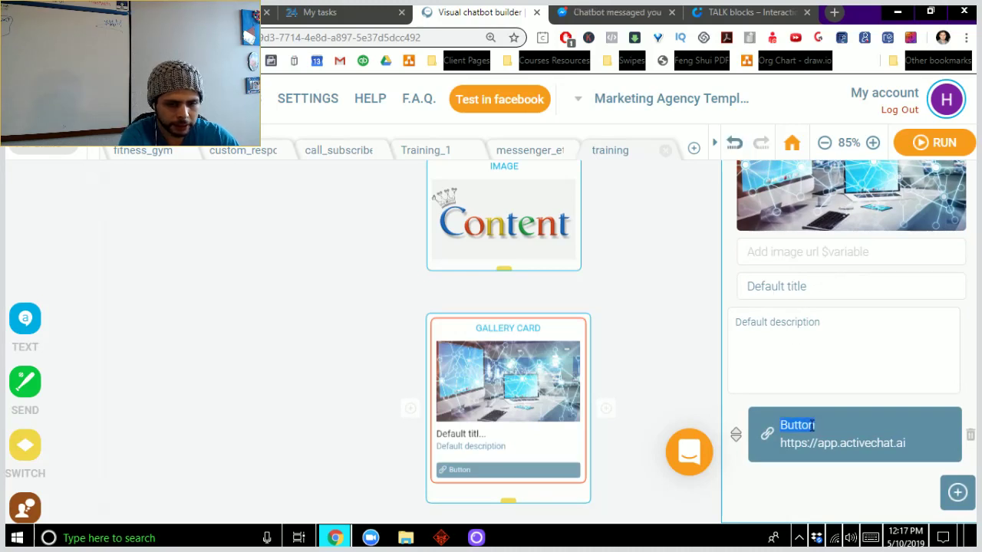
pyautogui.write('Click Here')
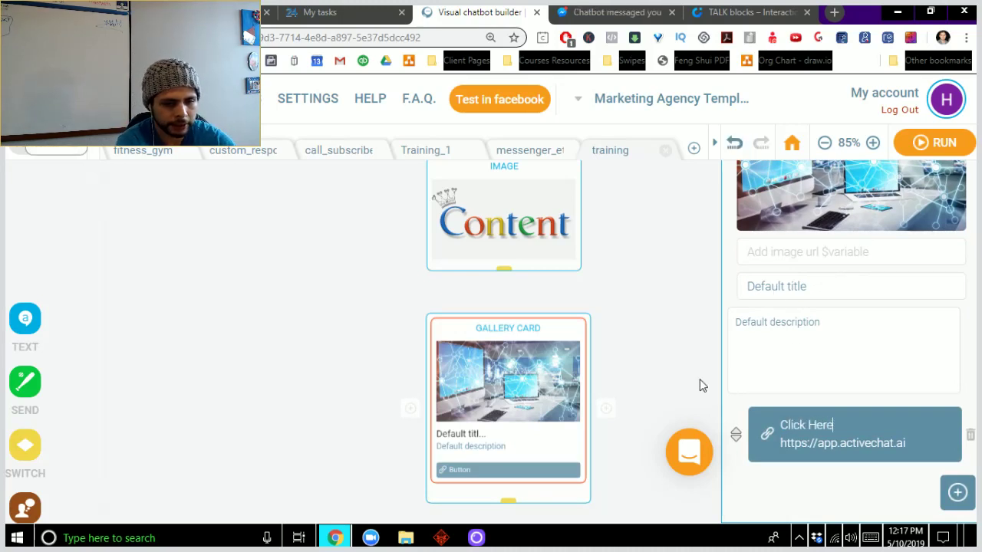
pyautogui.press('Tab')
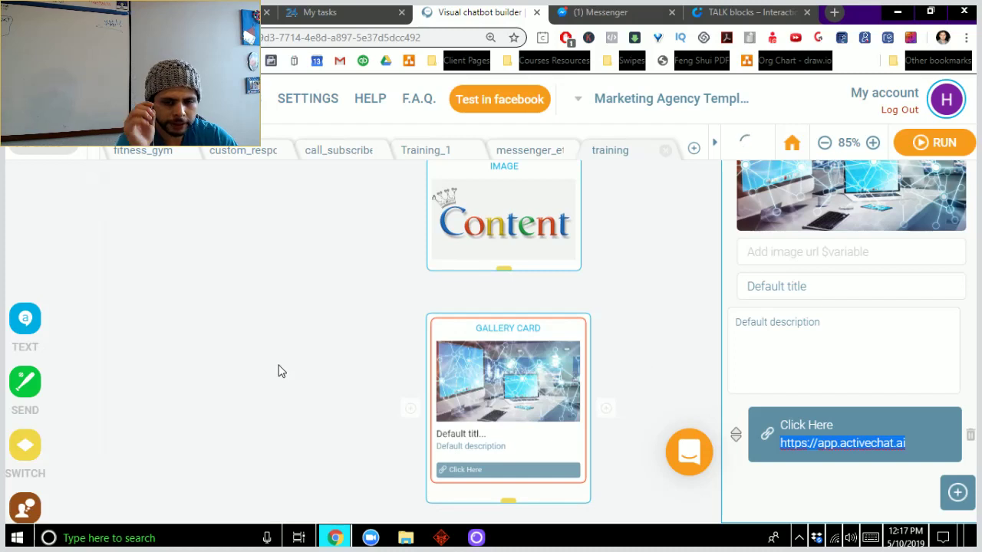
pyautogui.click(300, 366)
# Step: Add a second image block and place it directly below the gallery card
pyautogui.moveTo(119, 330)
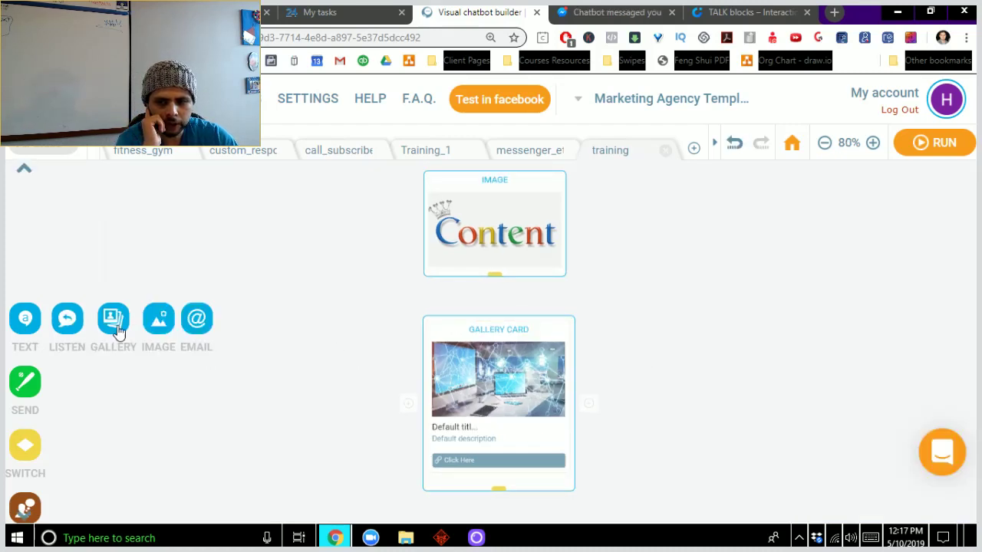
pyautogui.moveTo(159, 330); pyautogui.dragTo(359, 439)
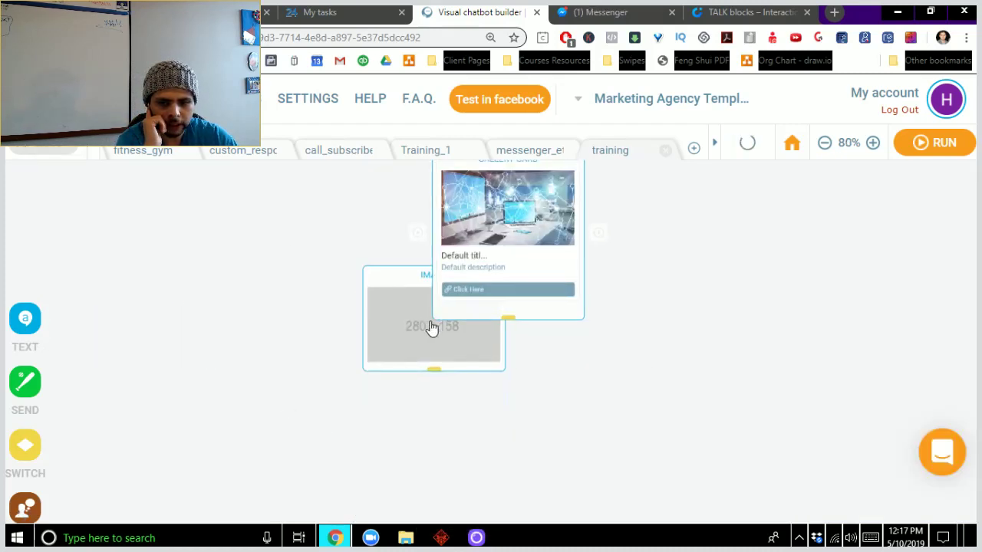
pyautogui.click(489, 409)
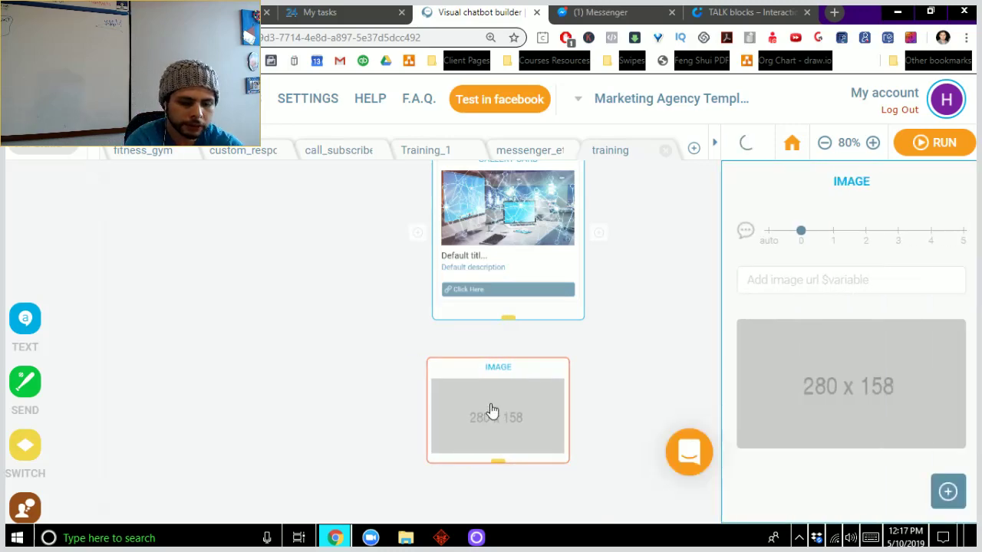
# Step: Search the web for "funny gif" in a new browser tab and copy the image address of the laughing baby GIF
pyautogui.hotkey('ctrl', 't')
pyautogui.write('funny gif')
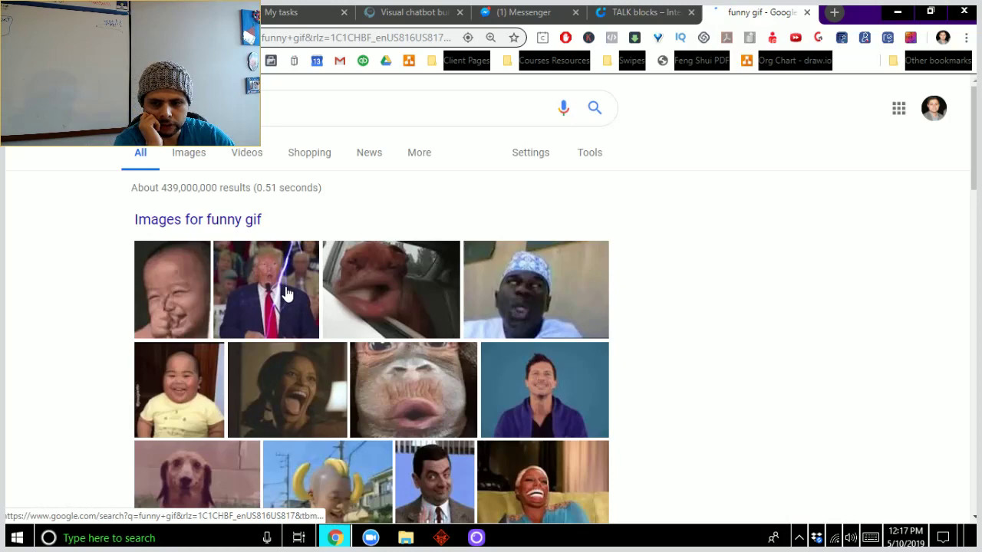
pyautogui.click(185, 297)
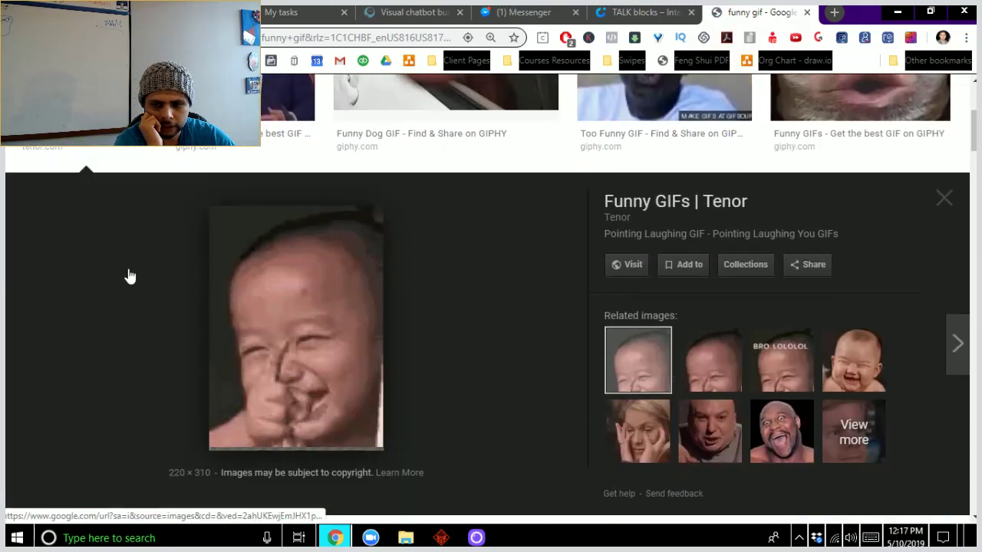
pyautogui.rightClick(319, 337)
pyautogui.click(350, 234)
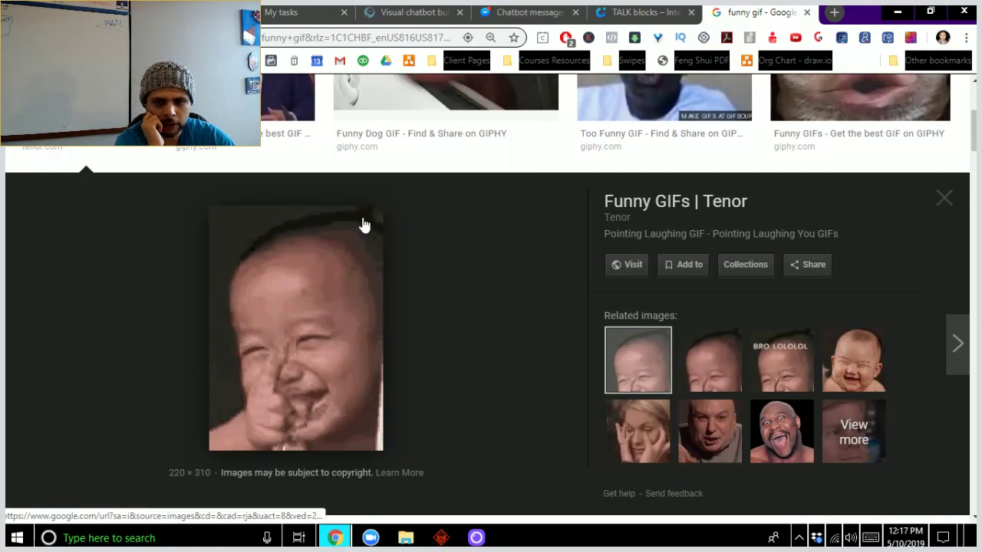
# Step: Return to the chatbot builder and paste the copied GIF address as the image URL of the empty image block
pyautogui.click(430, 12)
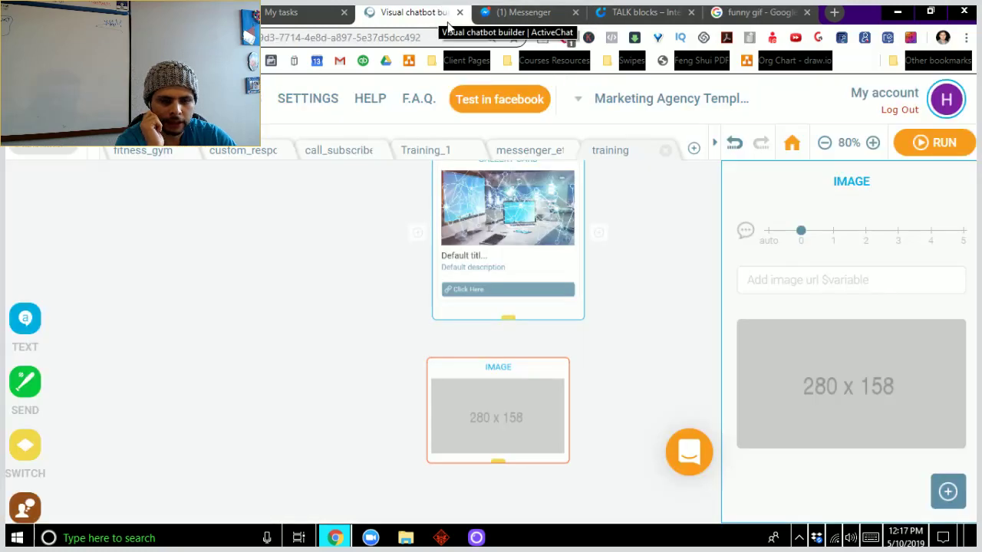
pyautogui.click(796, 280)
pyautogui.hotkey('ctrl', 'v')
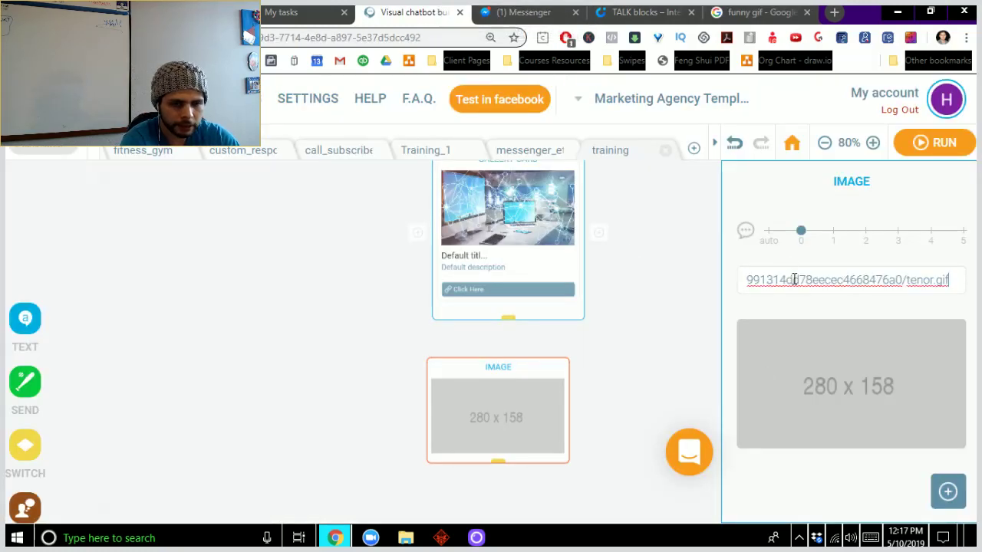
pyautogui.scroll(-2, 756, 353)
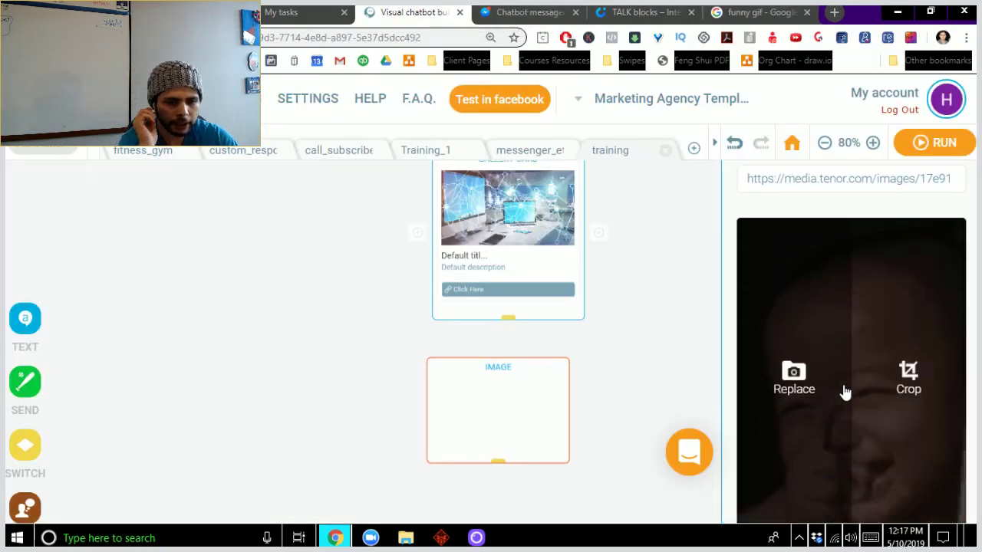
pyautogui.scroll(-1, 618, 376)
pyautogui.click(624, 330)
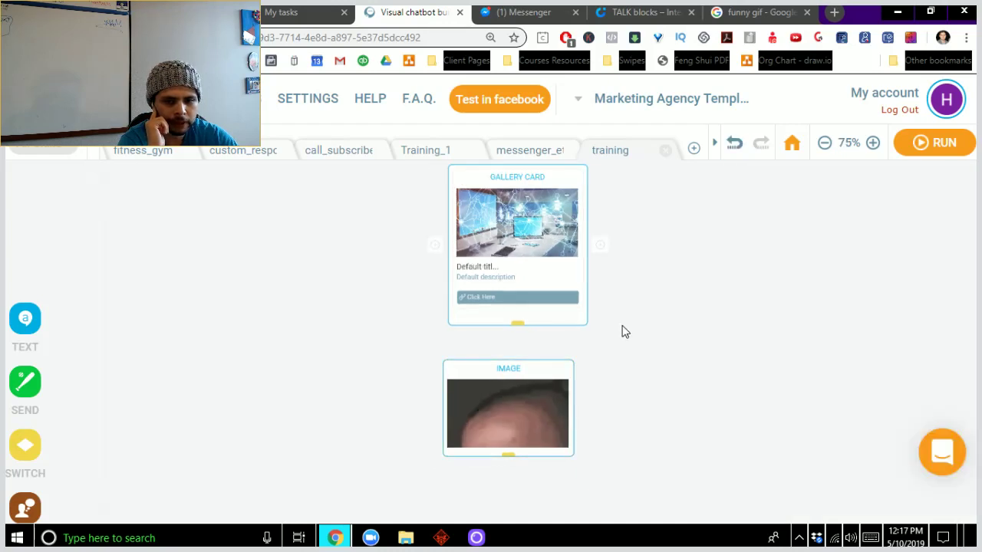
pyautogui.scroll(-4, 645, 248)
pyautogui.scroll(2, 573, 299)
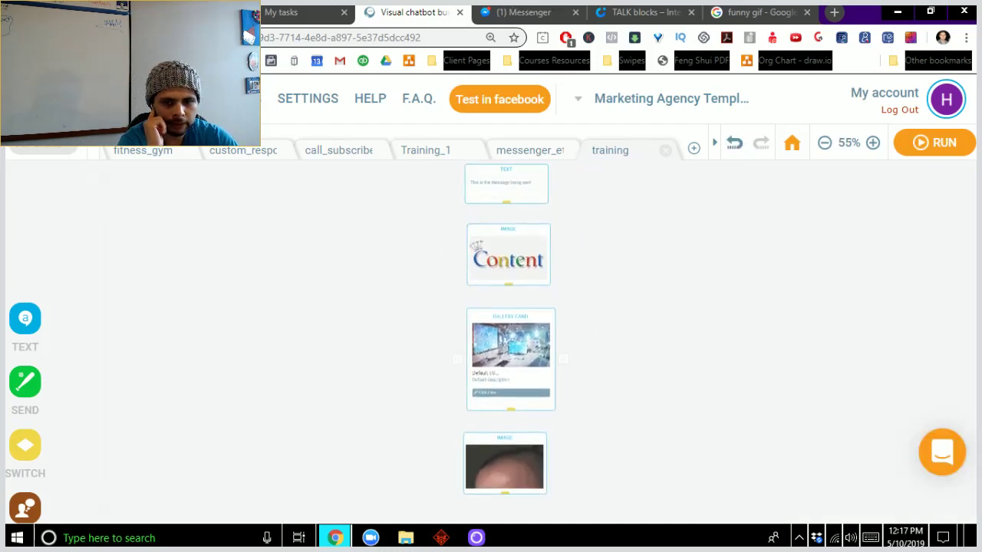
# Step: Connect the CATCH block to the text block and the text block to the Content image block
pyautogui.scroll(4, 614, 237)
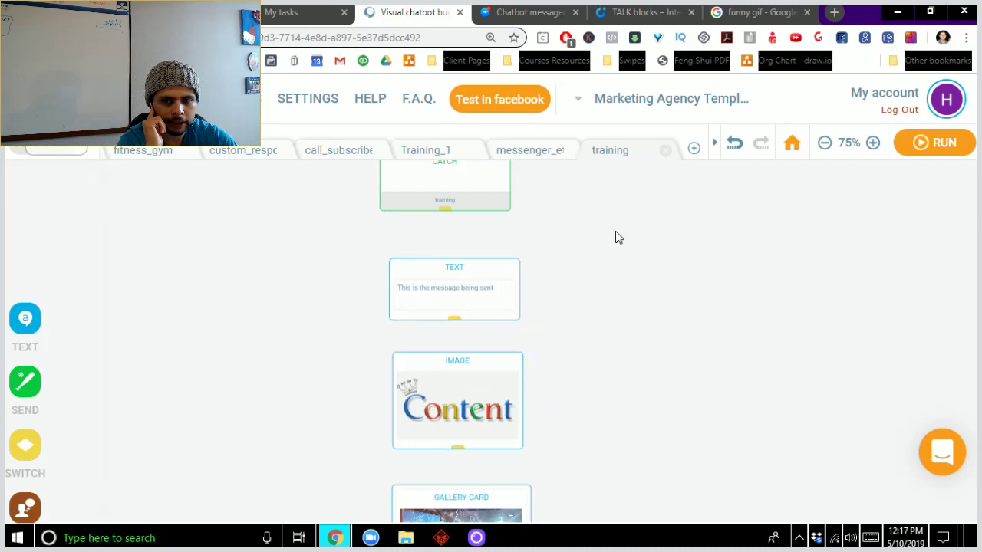
pyautogui.scroll(1, 466, 345)
pyautogui.scroll(2, 466, 345)
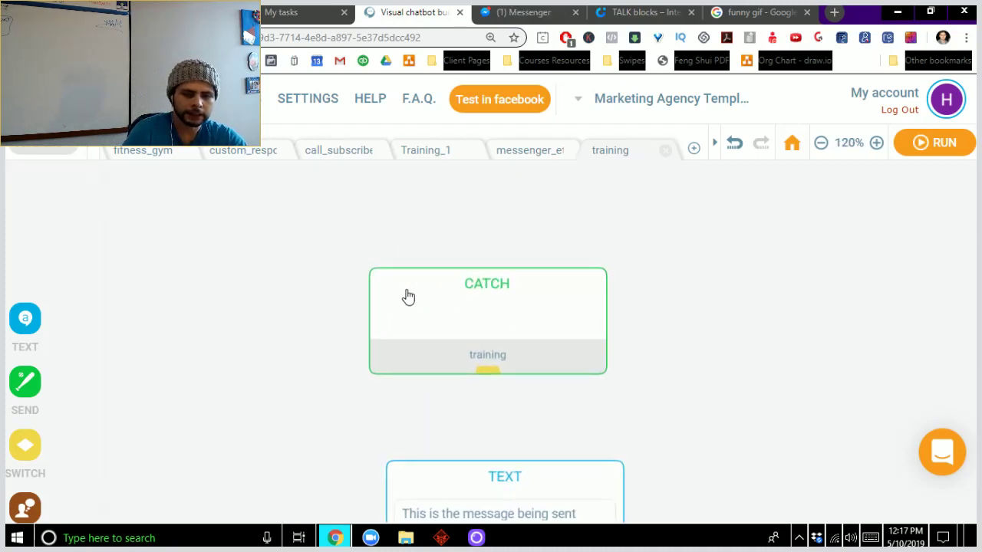
pyautogui.scroll(-2, 402, 293)
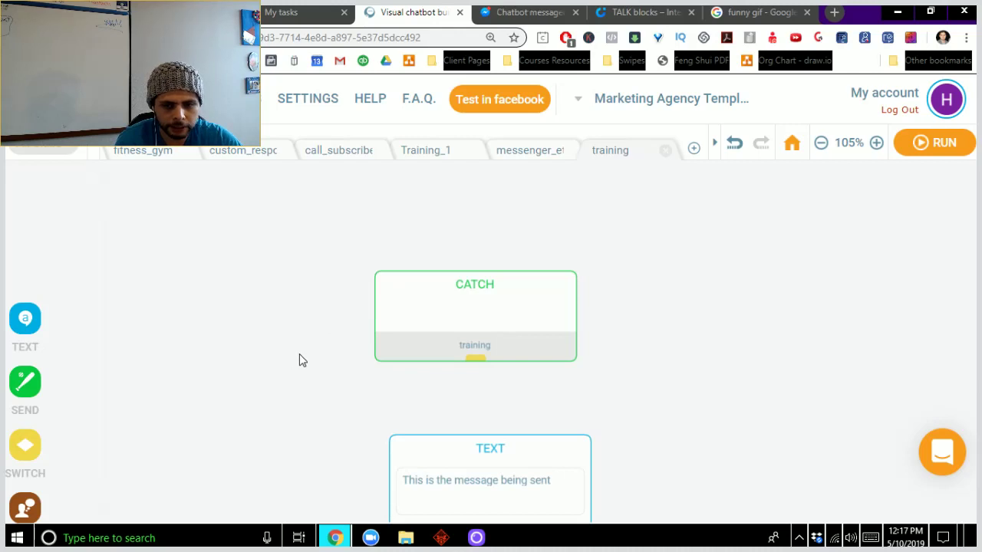
pyautogui.moveTo(314, 377); pyautogui.dragTo(340, 291)
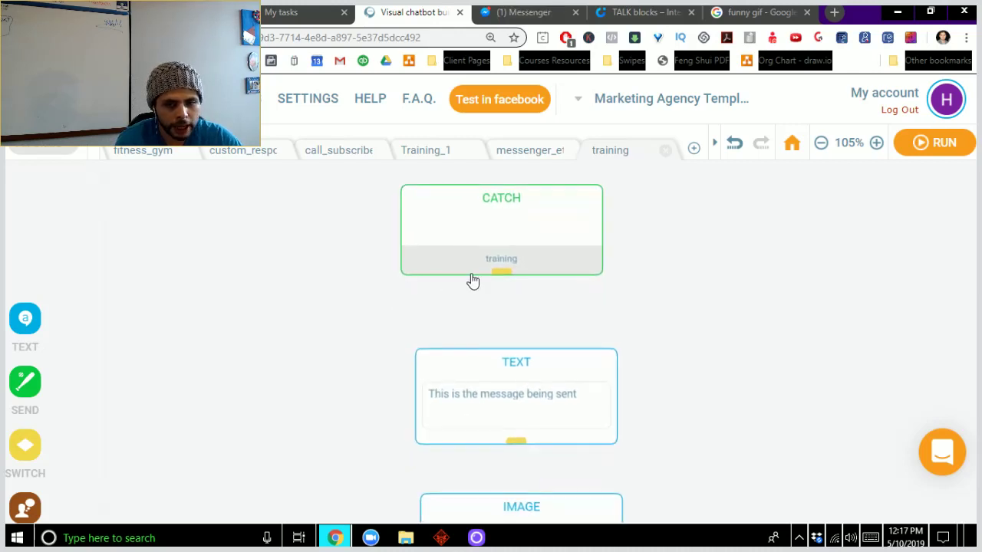
pyautogui.moveTo(503, 274); pyautogui.dragTo(512, 373)
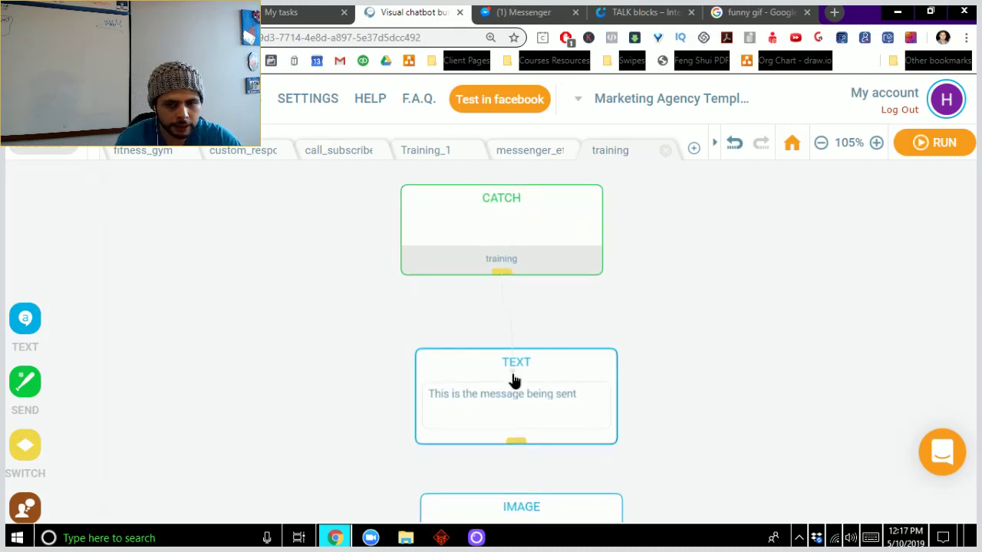
pyautogui.moveTo(359, 400); pyautogui.dragTo(386, 219)
pyautogui.moveTo(539, 263); pyautogui.dragTo(484, 375)
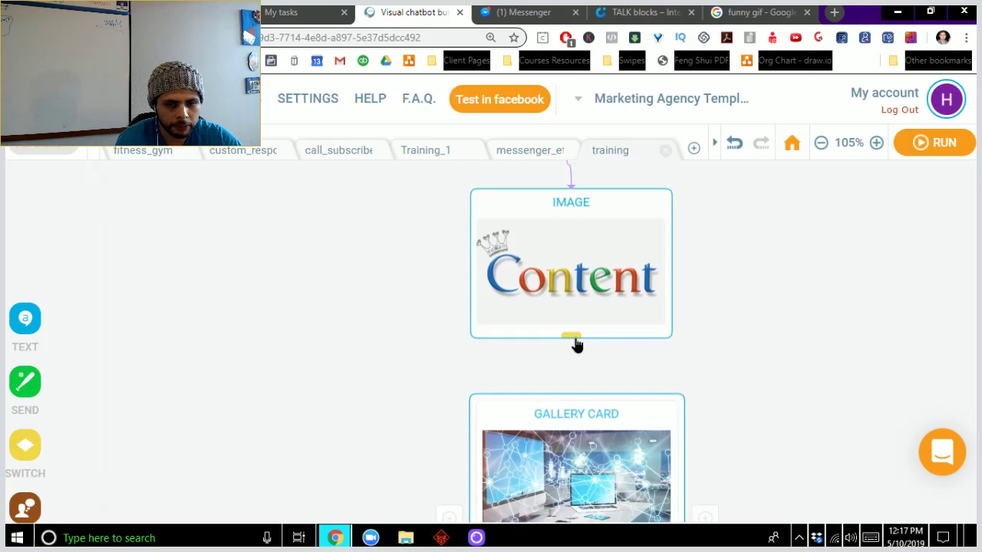
# Step: Link the Content image block to the gallery card and the gallery card to the GIF image block, and run the flow
pyautogui.moveTo(577, 345); pyautogui.dragTo(572, 410)
pyautogui.scroll(-3, 500, 365)
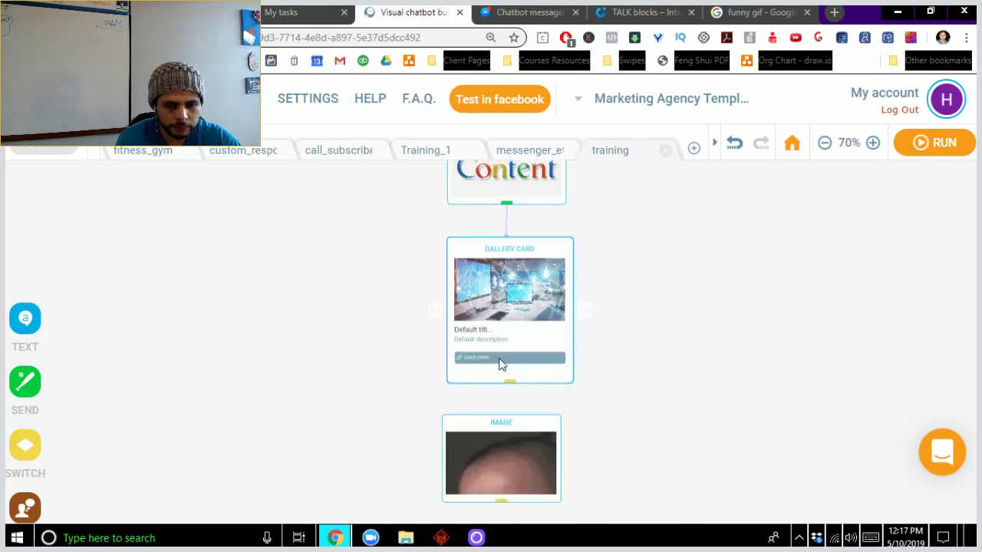
pyautogui.moveTo(508, 387); pyautogui.dragTo(511, 444)
pyautogui.scroll(-1, 387, 338)
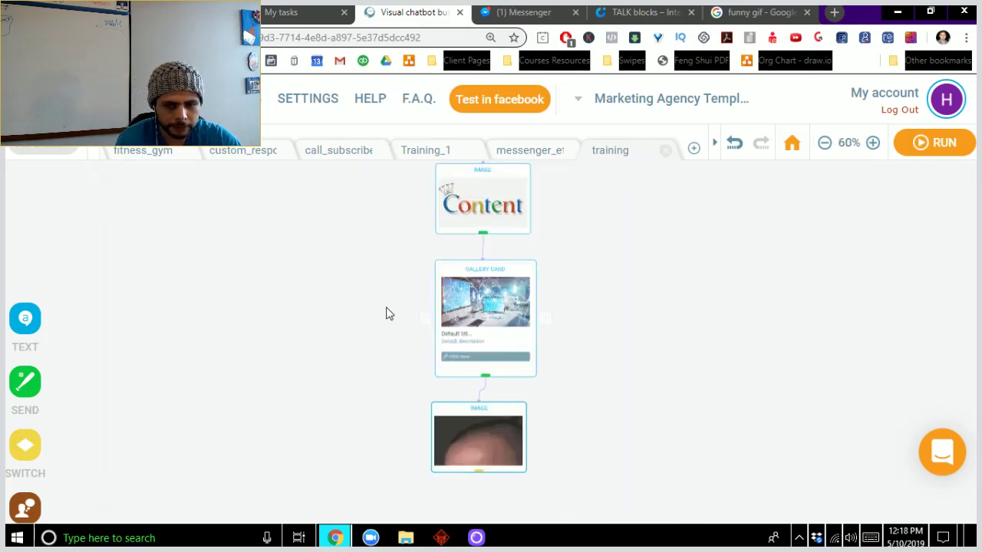
pyautogui.click(943, 145)
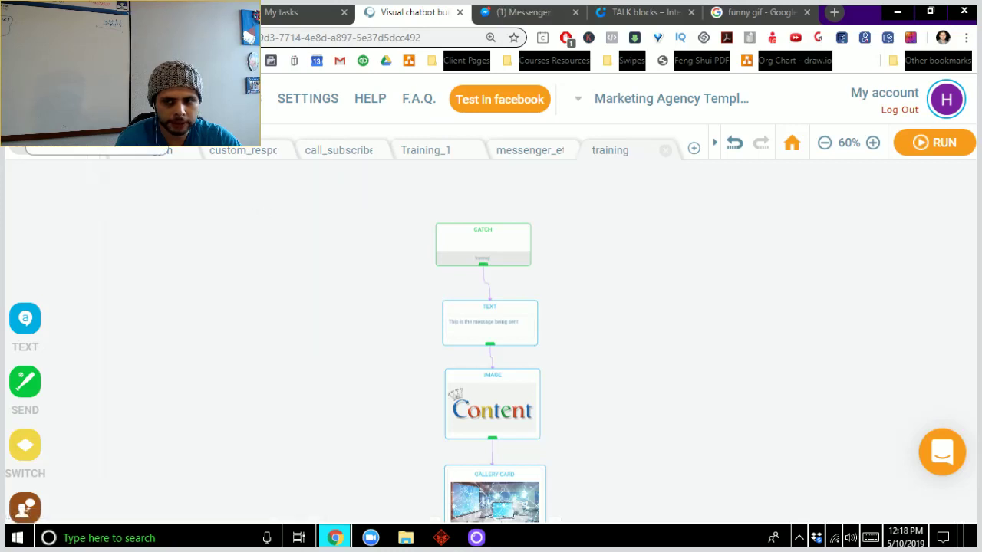
# Step: Open the text block's settings and examine its typing delay options
pyautogui.scroll(1, 466, 287)
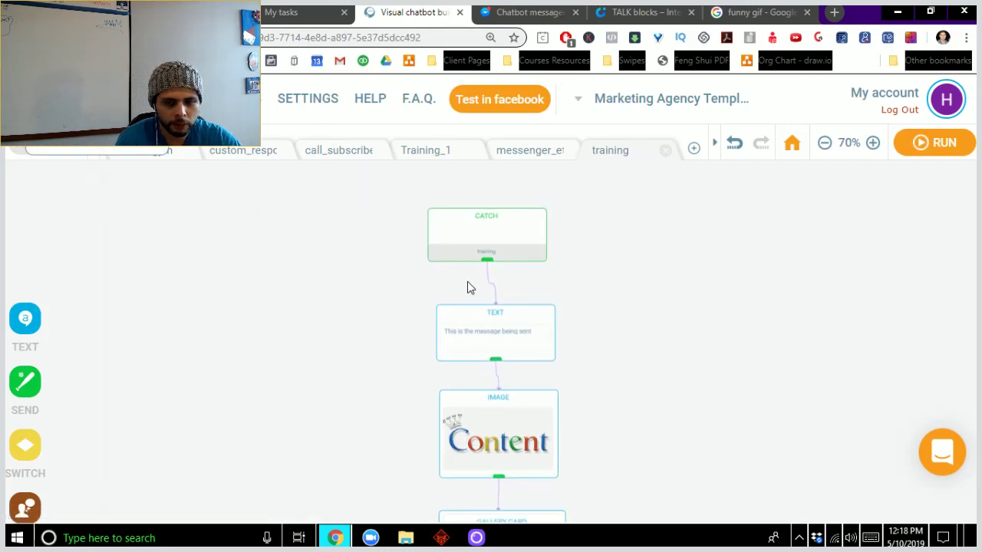
pyautogui.scroll(2, 476, 288)
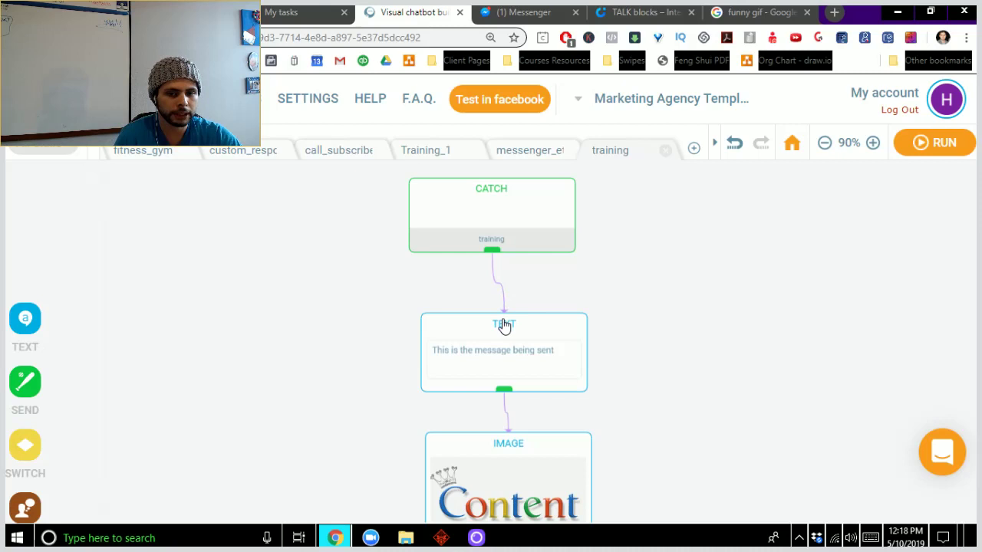
pyautogui.scroll(1, 504, 326)
pyautogui.click(556, 367)
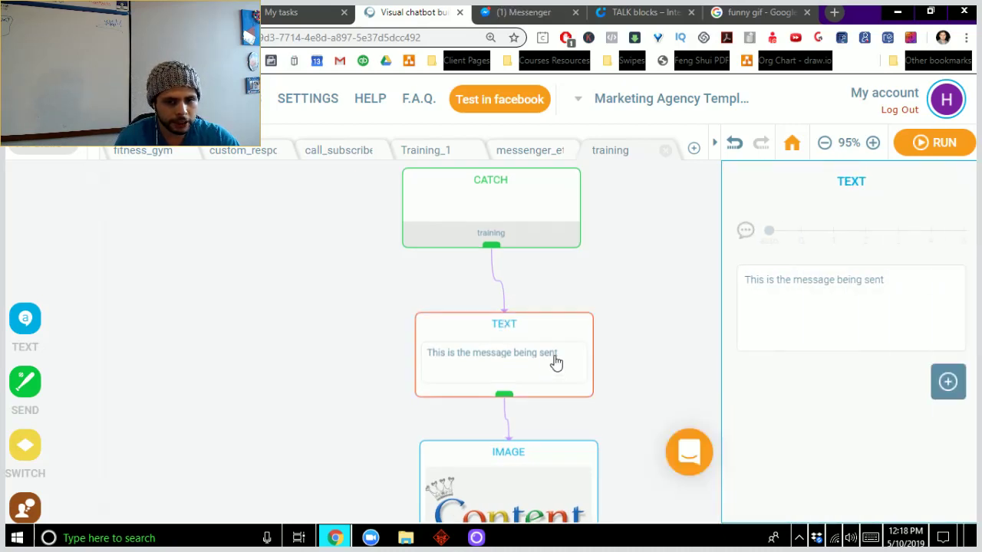
pyautogui.moveTo(770, 234); pyautogui.dragTo(751, 239)
pyautogui.click(679, 244)
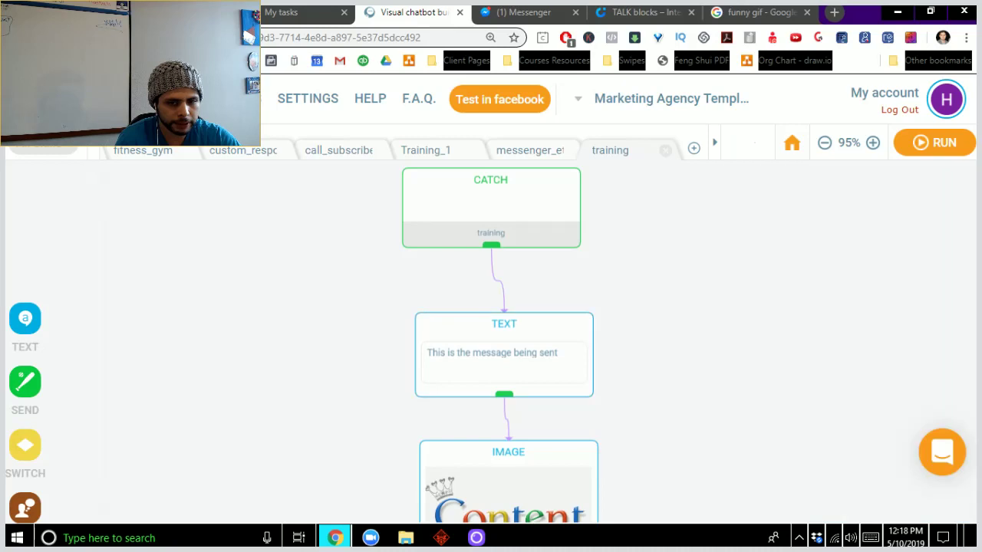
# Step: Set the Content image block's typing delay to 2
pyautogui.click(512, 489)
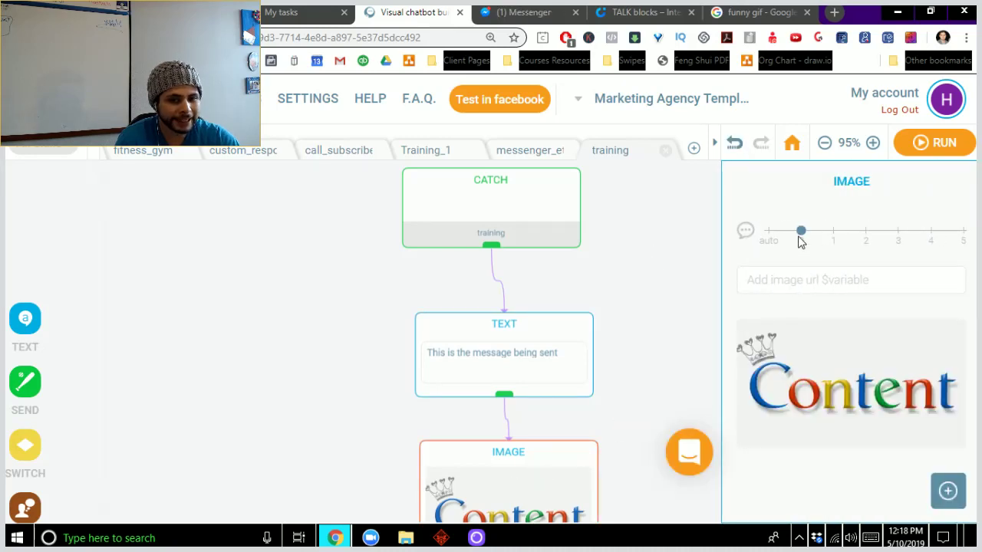
pyautogui.moveTo(844, 231); pyautogui.dragTo(865, 231)
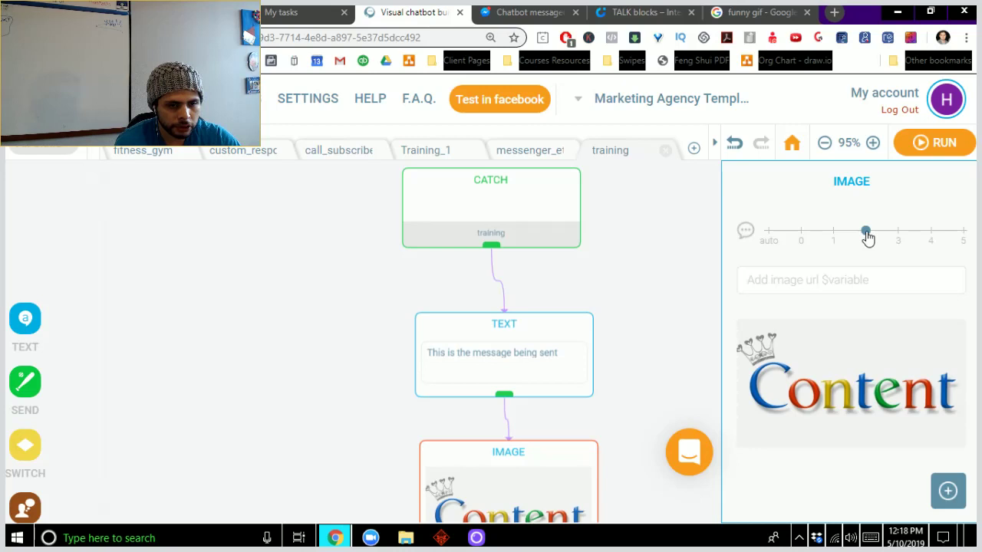
pyautogui.moveTo(655, 366); pyautogui.dragTo(675, 157)
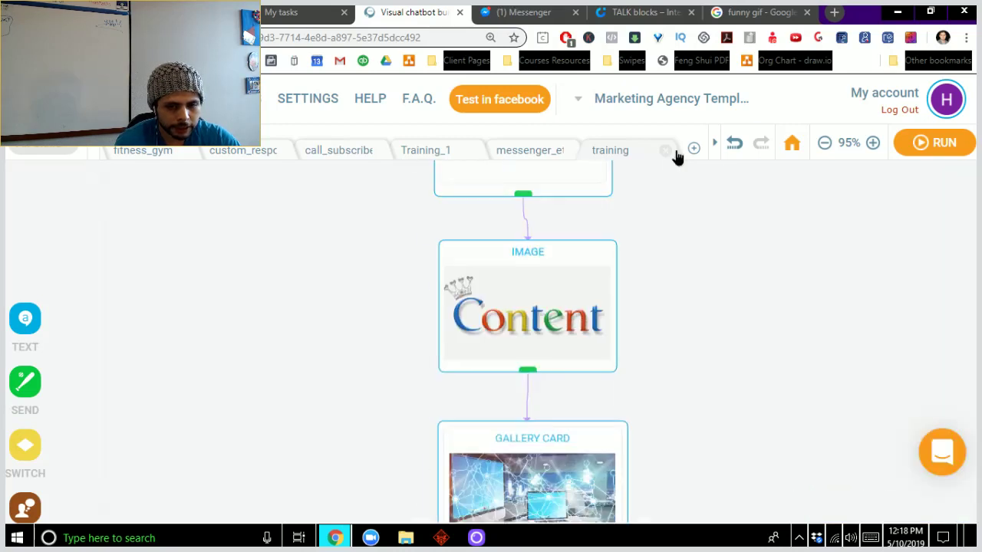
pyautogui.click(532, 318)
pyautogui.click(491, 369)
pyautogui.click(575, 313)
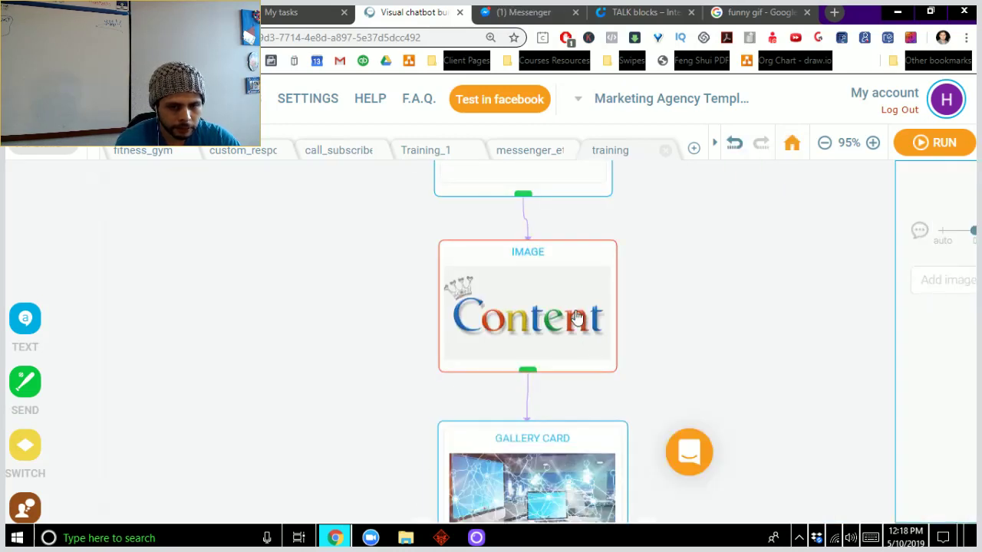
pyautogui.moveTo(800, 241); pyautogui.dragTo(863, 243)
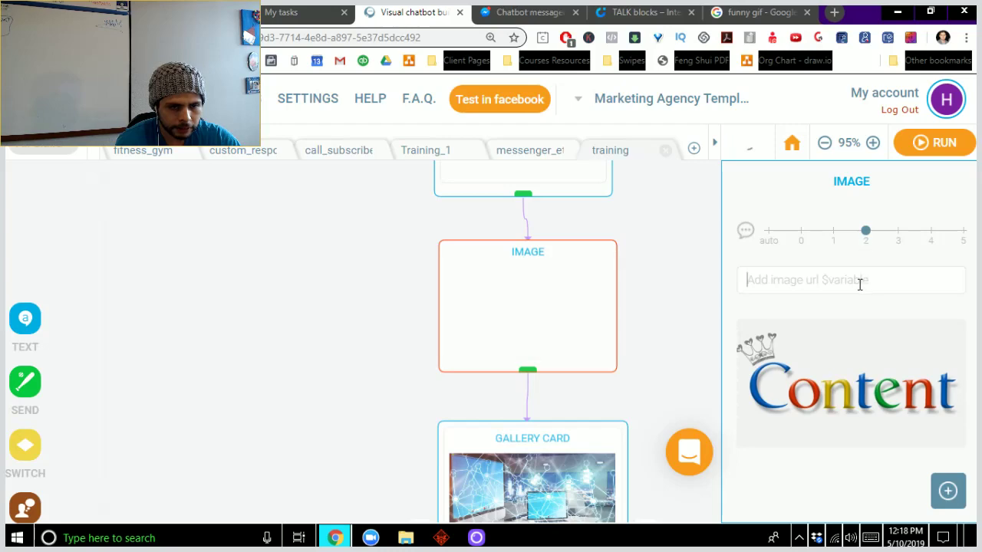
# Step: Move the gallery card further down to make room between it and the Content image block
pyautogui.moveTo(355, 439); pyautogui.dragTo(378, 277)
pyautogui.click(527, 367)
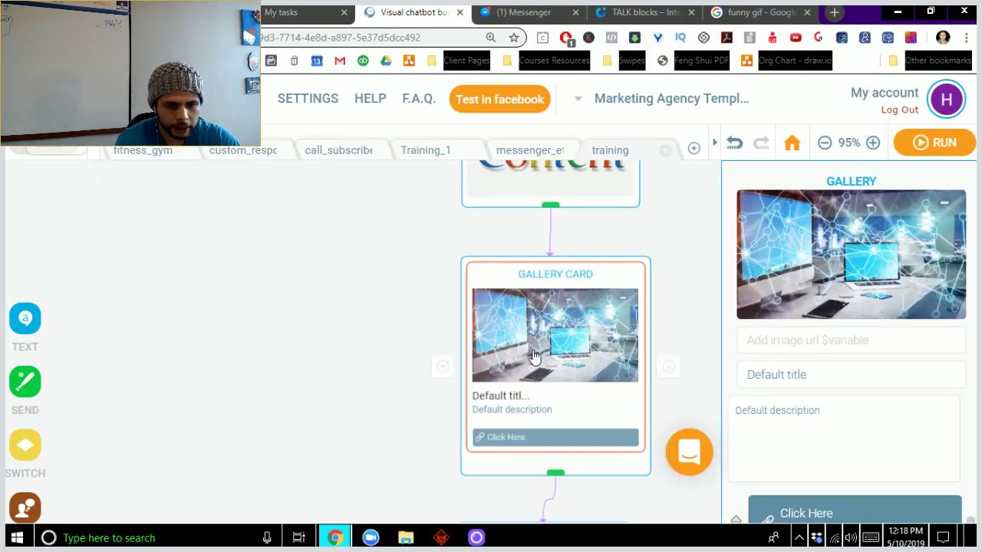
pyautogui.moveTo(542, 353); pyautogui.dragTo(551, 431)
pyautogui.click(386, 367)
# Step: Place a WAITFOR block between the Content image block and the gallery card and set its wait to 3 seconds
pyautogui.moveTo(40, 325)
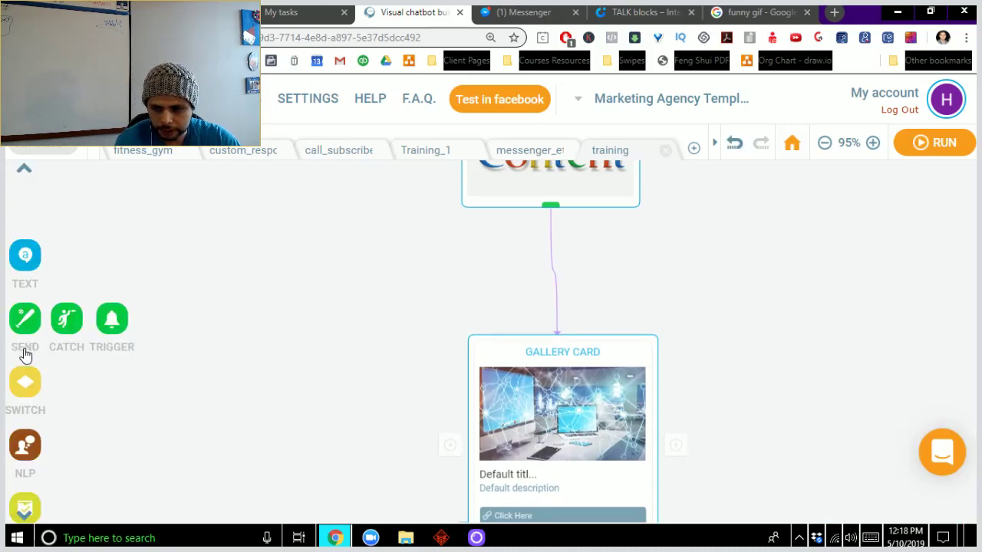
pyautogui.moveTo(26, 354)
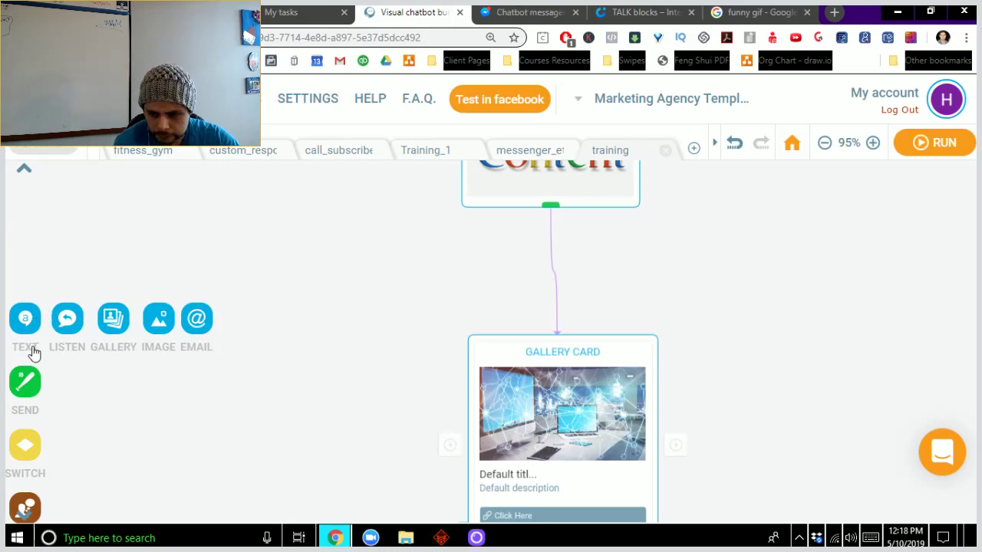
pyautogui.scroll(-3, 15, 397)
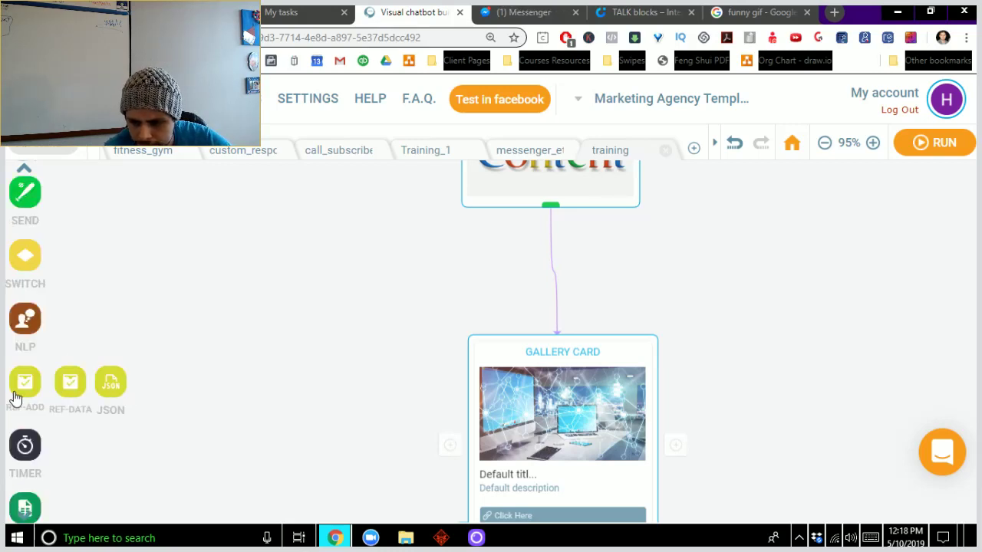
pyautogui.moveTo(22, 412)
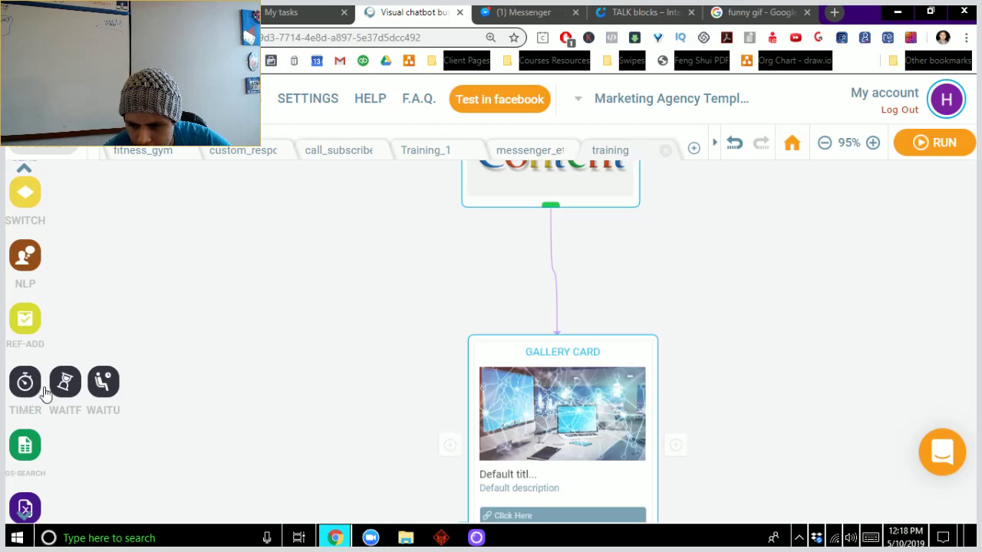
pyautogui.moveTo(68, 392); pyautogui.dragTo(514, 263)
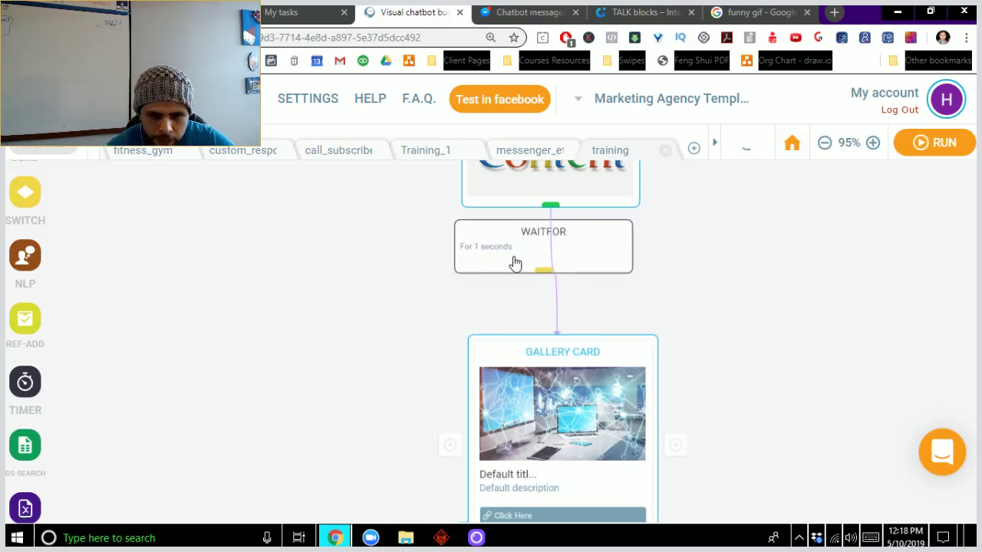
pyautogui.click(530, 261)
pyautogui.doubleClick(806, 230)
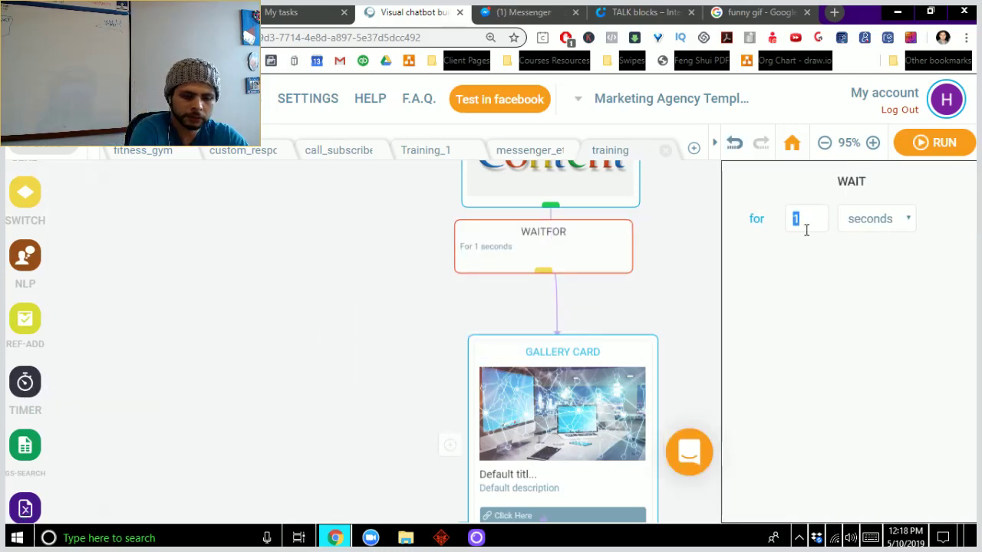
pyautogui.click(811, 282)
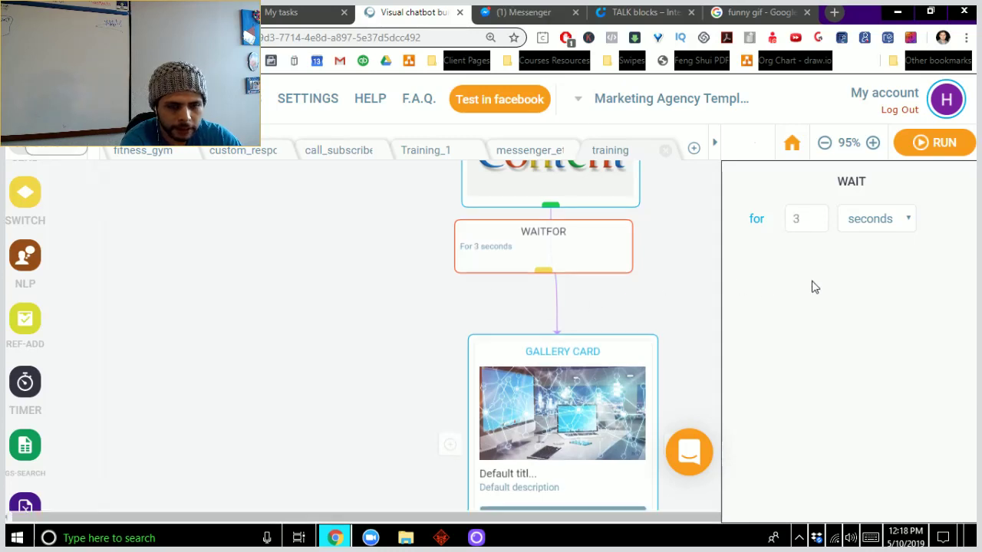
pyautogui.click(641, 300)
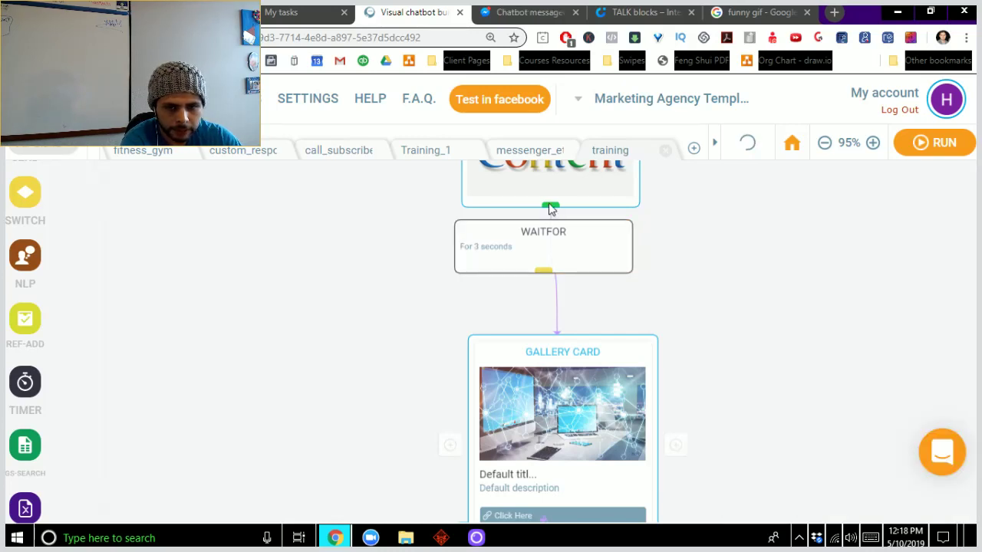
# Step: Route the flow from the Content image block through the WAITFOR block to the gallery card, and center the WAITFOR block between them
pyautogui.moveTo(549, 209); pyautogui.dragTo(545, 236)
pyautogui.moveTo(544, 275); pyautogui.dragTo(546, 359)
pyautogui.moveTo(483, 254); pyautogui.dragTo(484, 295)
# Step: Move the GIF image block down below the gallery card and set its typing delay to 3
pyautogui.moveTo(405, 366); pyautogui.dragTo(417, 206)
pyautogui.moveTo(555, 432); pyautogui.dragTo(565, 491)
pyautogui.click(564, 491)
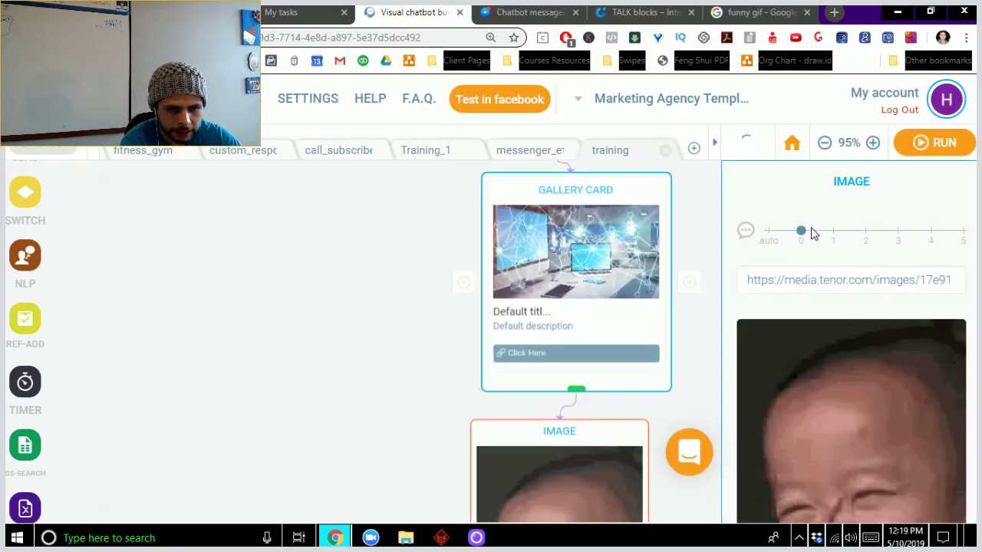
pyautogui.moveTo(811, 230); pyautogui.dragTo(901, 237)
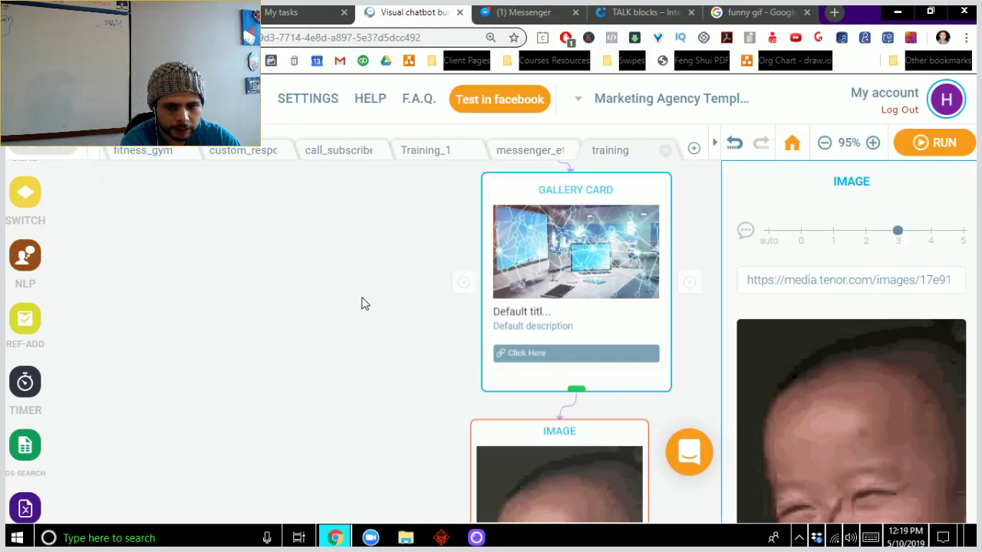
pyautogui.click(873, 232)
# Step: Change the WAITFOR block's wait to 2 seconds
pyautogui.click(430, 261)
pyautogui.moveTo(430, 261); pyautogui.dragTo(422, 424)
pyautogui.click(551, 305)
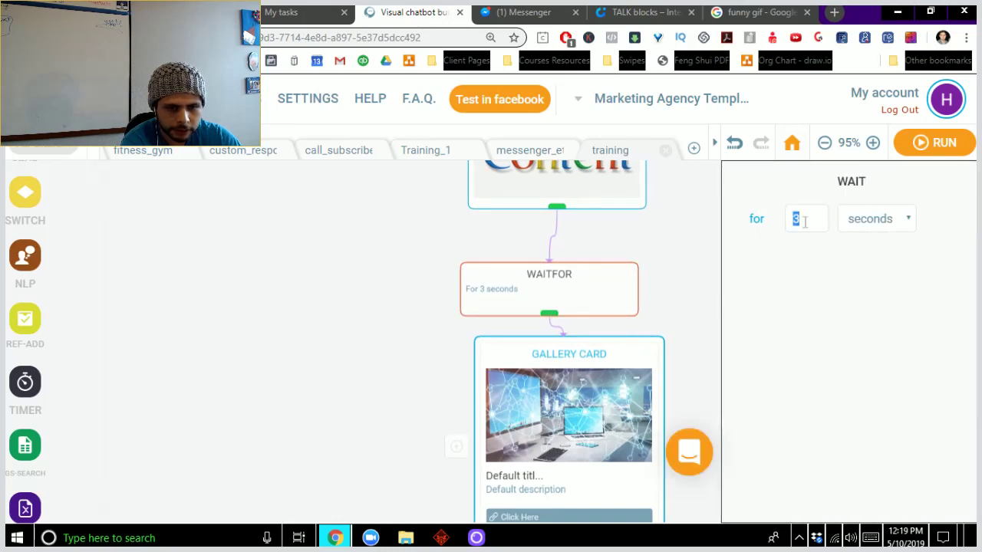
pyautogui.click(368, 305)
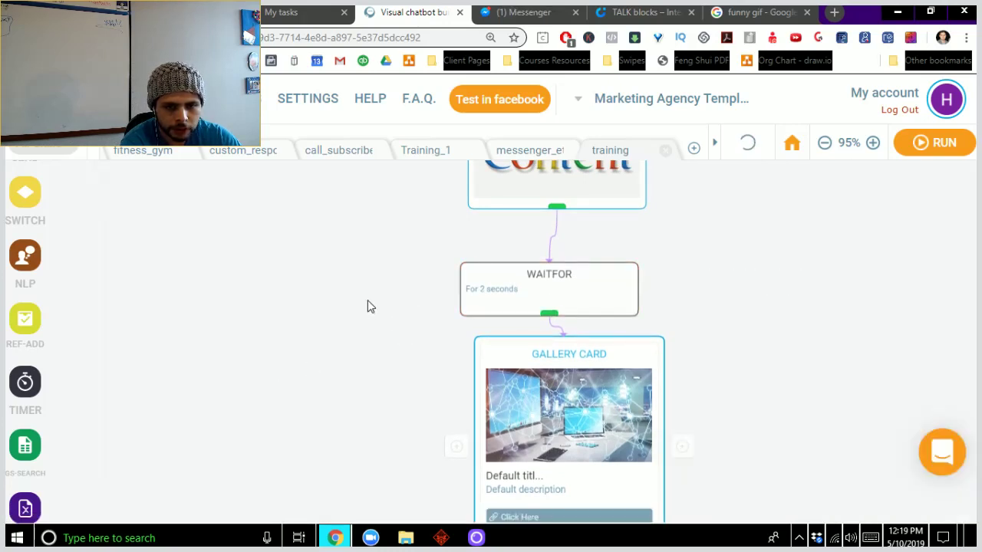
# Step: Run the updated flow and send the message "test" to the chatbot in Messenger
pyautogui.scroll(2, 368, 305)
pyautogui.click(933, 154)
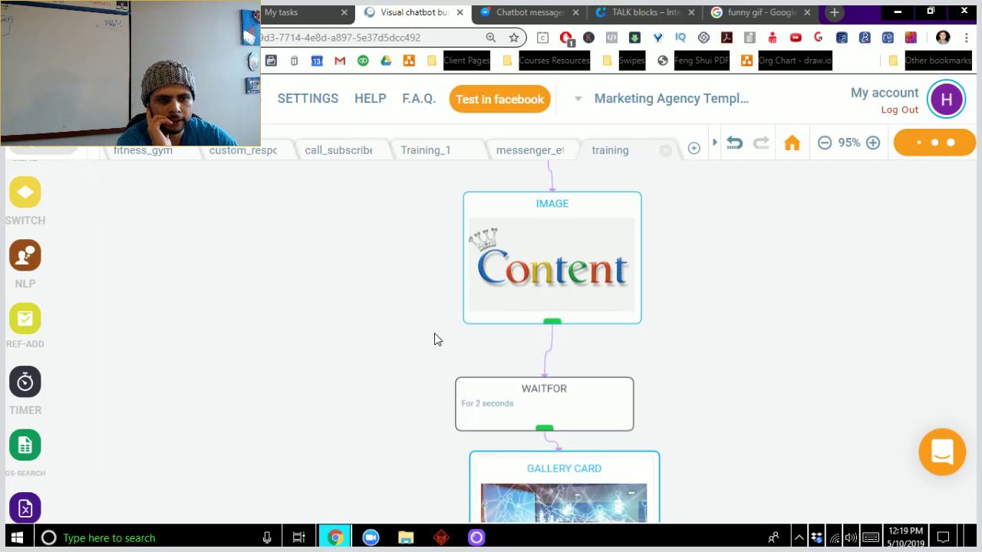
pyautogui.scroll(3, 356, 305)
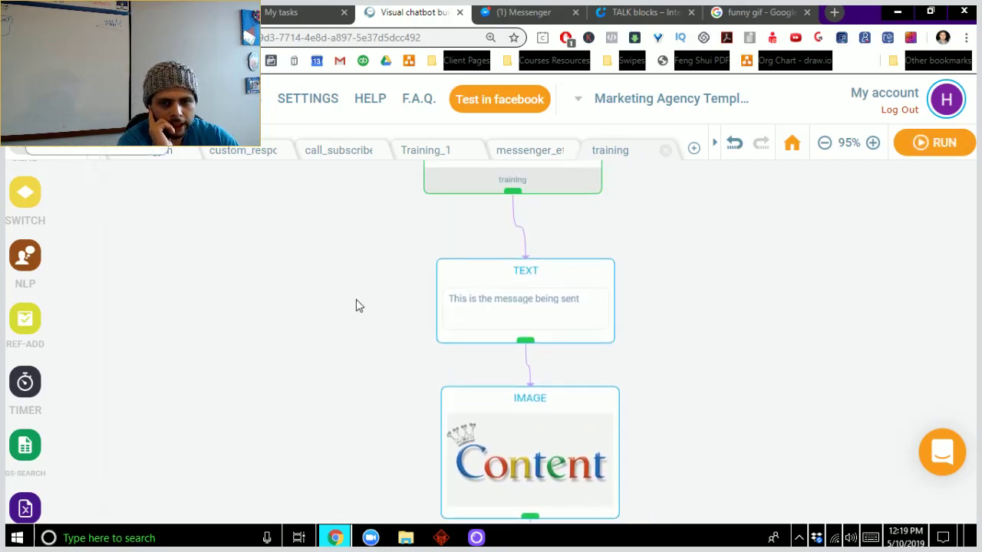
pyautogui.scroll(3, 358, 243)
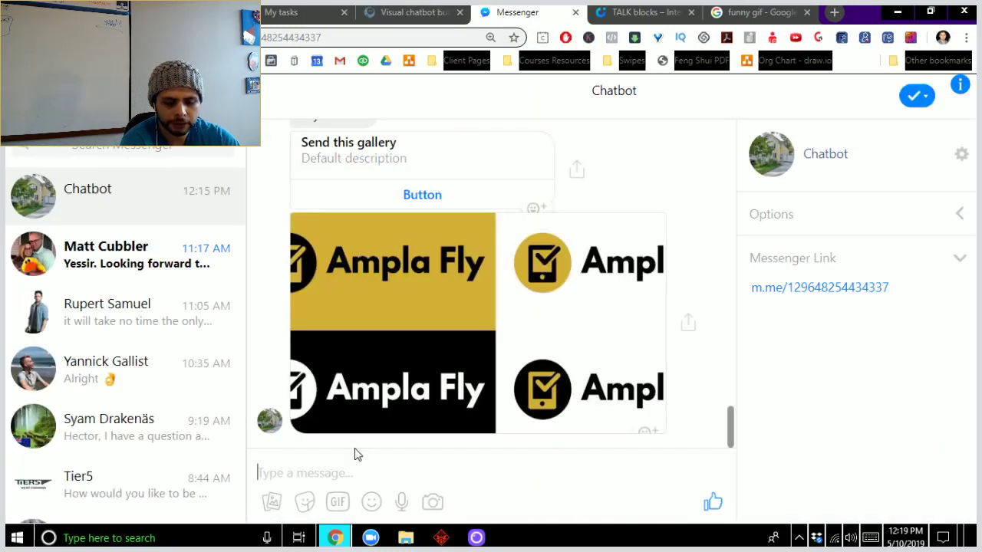
pyautogui.write('test')
pyautogui.press('Return')
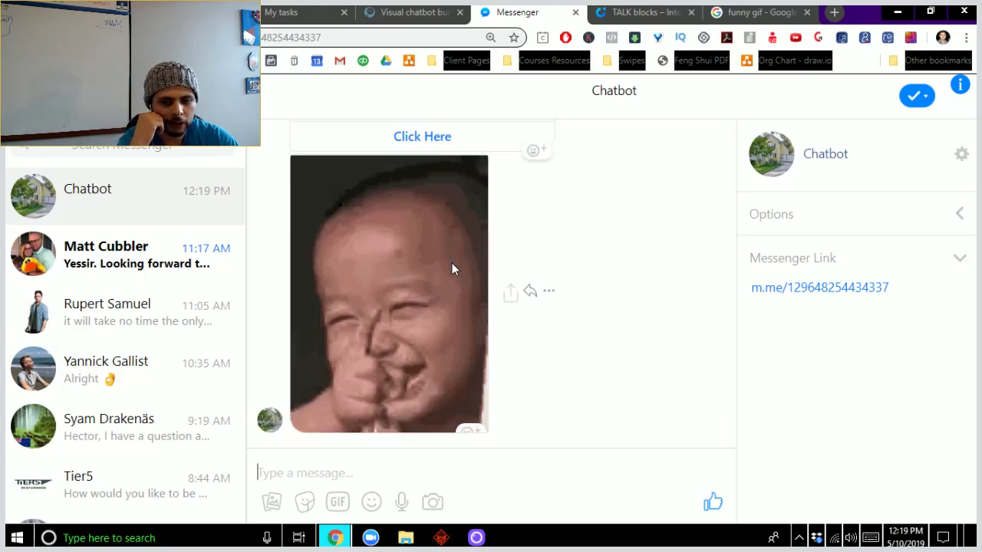
# Step: Examine the image, gallery card and GIF messages the chatbot delivered in the Messenger conversation
pyautogui.scroll(2, 452, 265)
pyautogui.scroll(3, 452, 265)
pyautogui.scroll(-4, 452, 265)
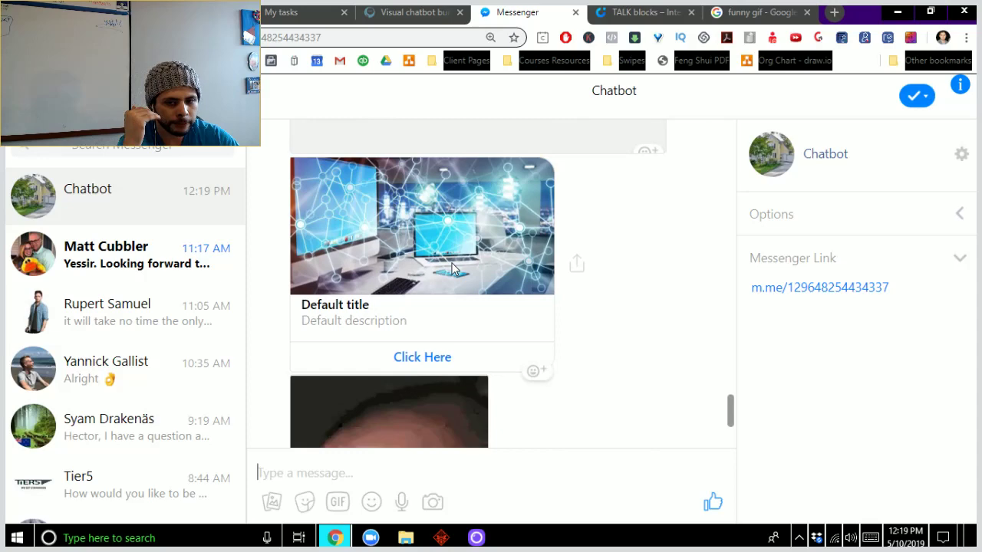
pyautogui.scroll(-1, 453, 269)
pyautogui.scroll(5, 453, 264)
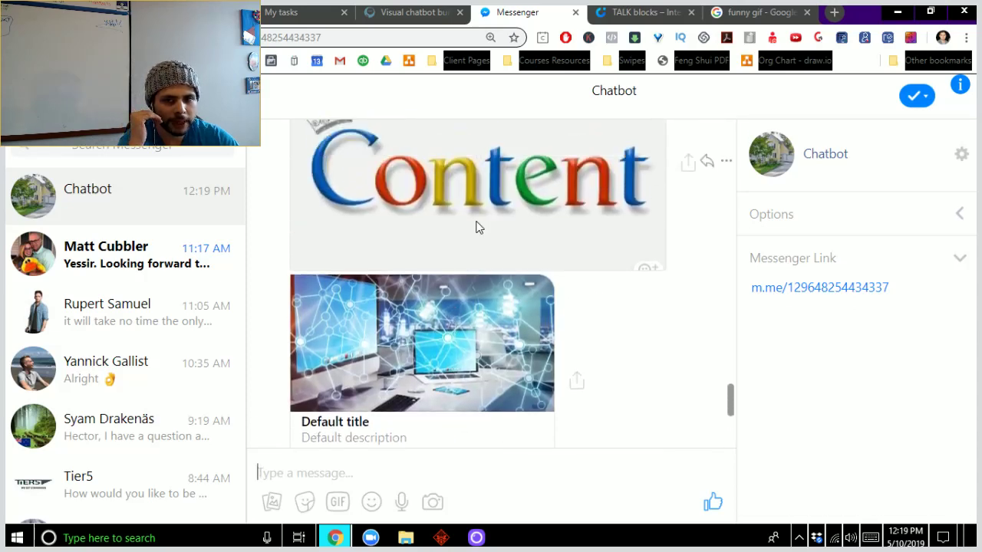
# Step: Switch back to the chatbot builder and review the connected training flow from the CATCH block down
pyautogui.click(614, 16)
pyautogui.click(420, 14)
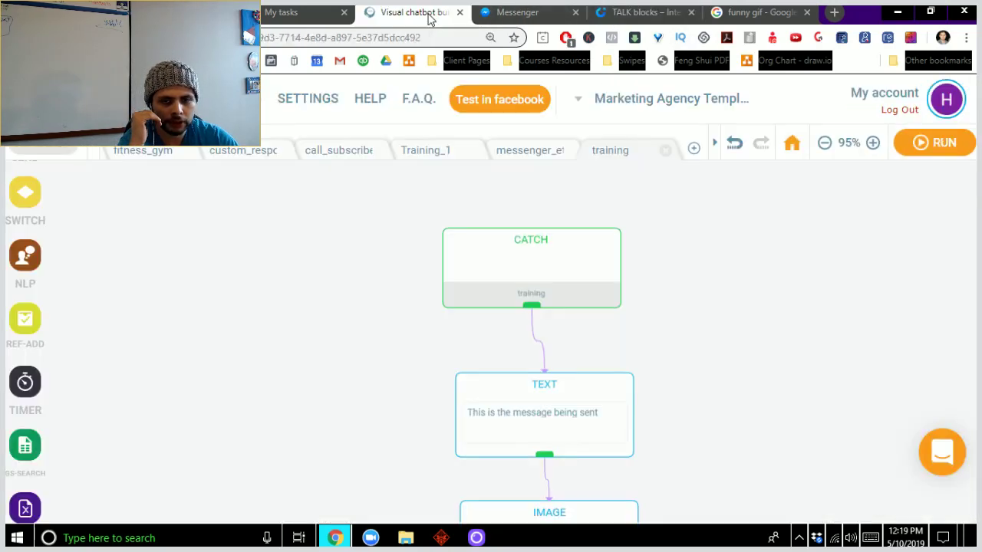
pyautogui.keyDown('ctrl'); pyautogui.scroll(-1, 398, 313); pyautogui.keyUp('ctrl')
pyautogui.scroll(-3, 392, 322)
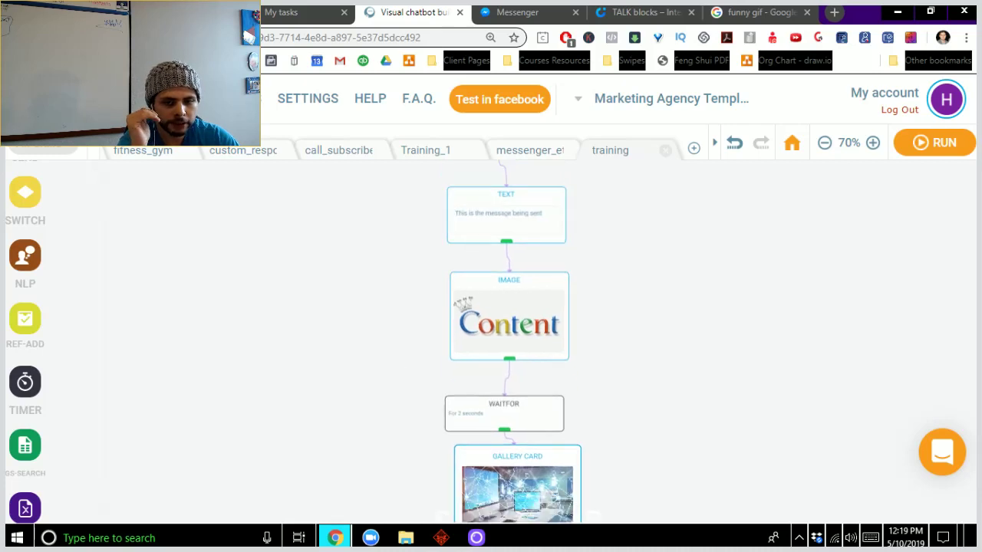
pyautogui.keyDown('ctrl'); pyautogui.scroll(-3, 398, 378); pyautogui.keyUp('ctrl')
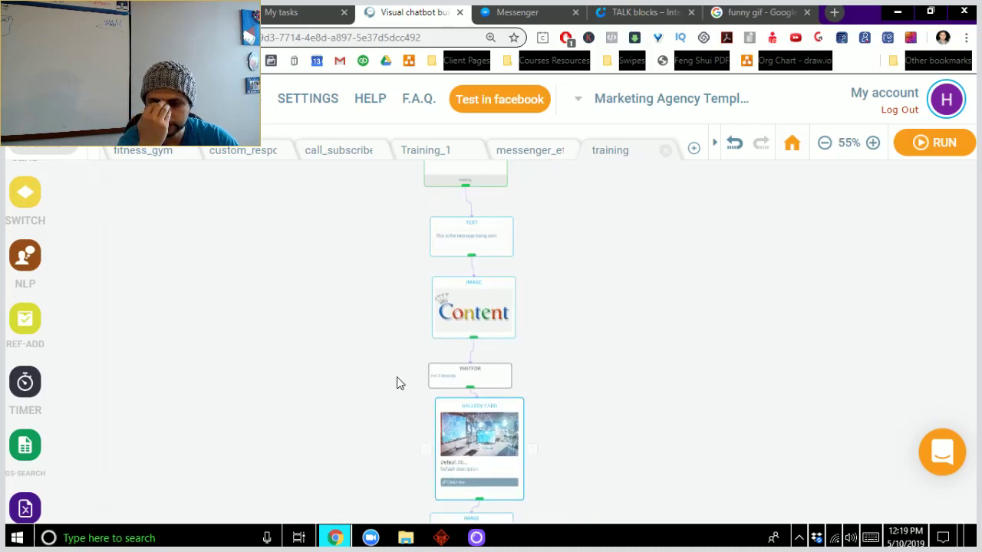